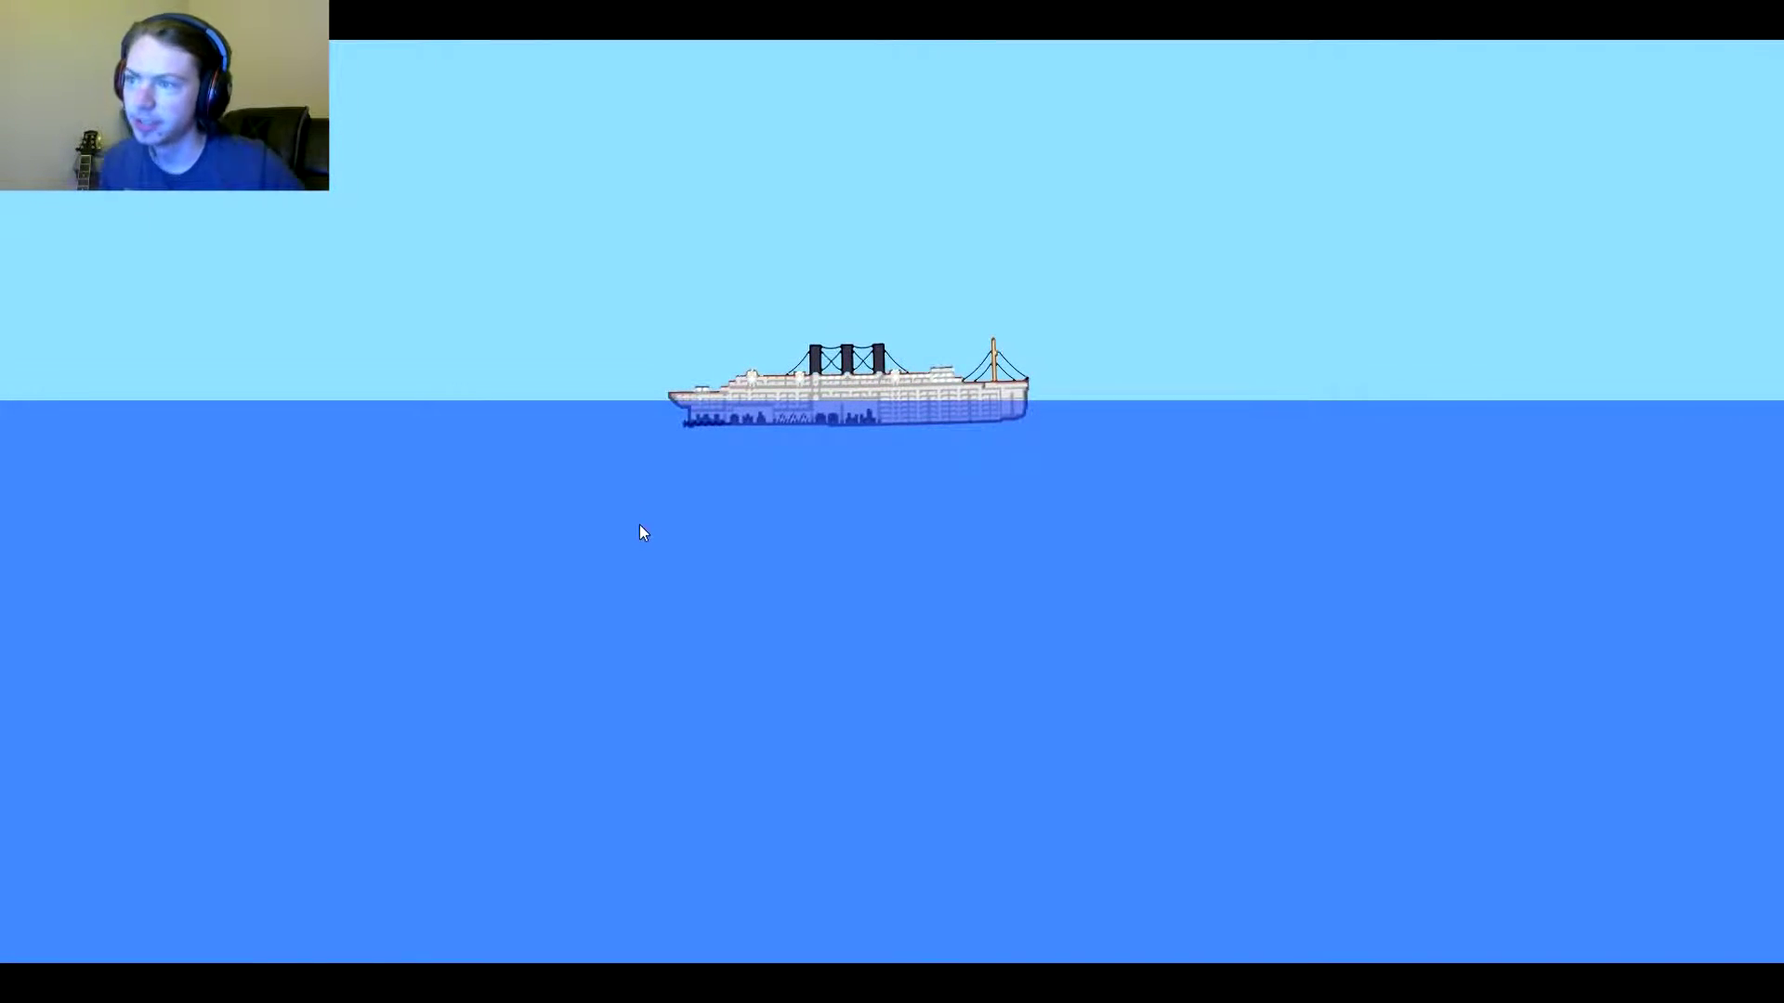
scroll(640, 530, up, 3)
scroll(640, 525, up, 4)
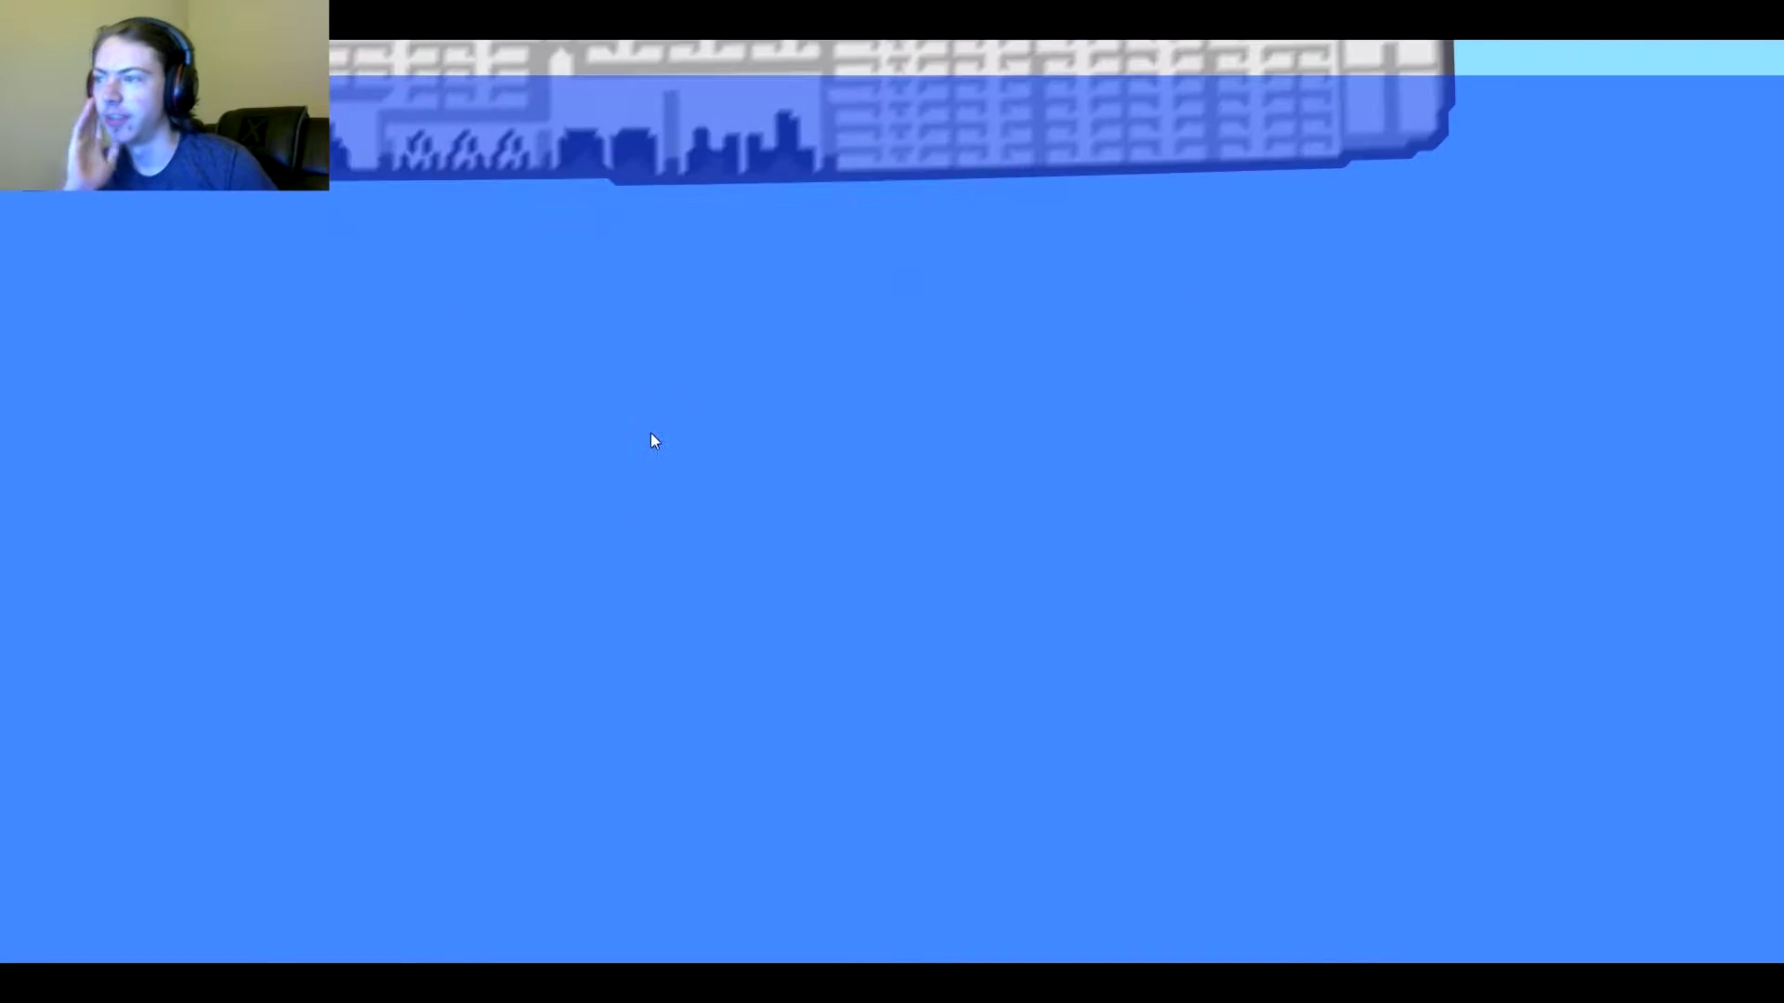
Step: Smash a hole down along the liner's keel with a single drag
drag(651, 434, 717, 793)
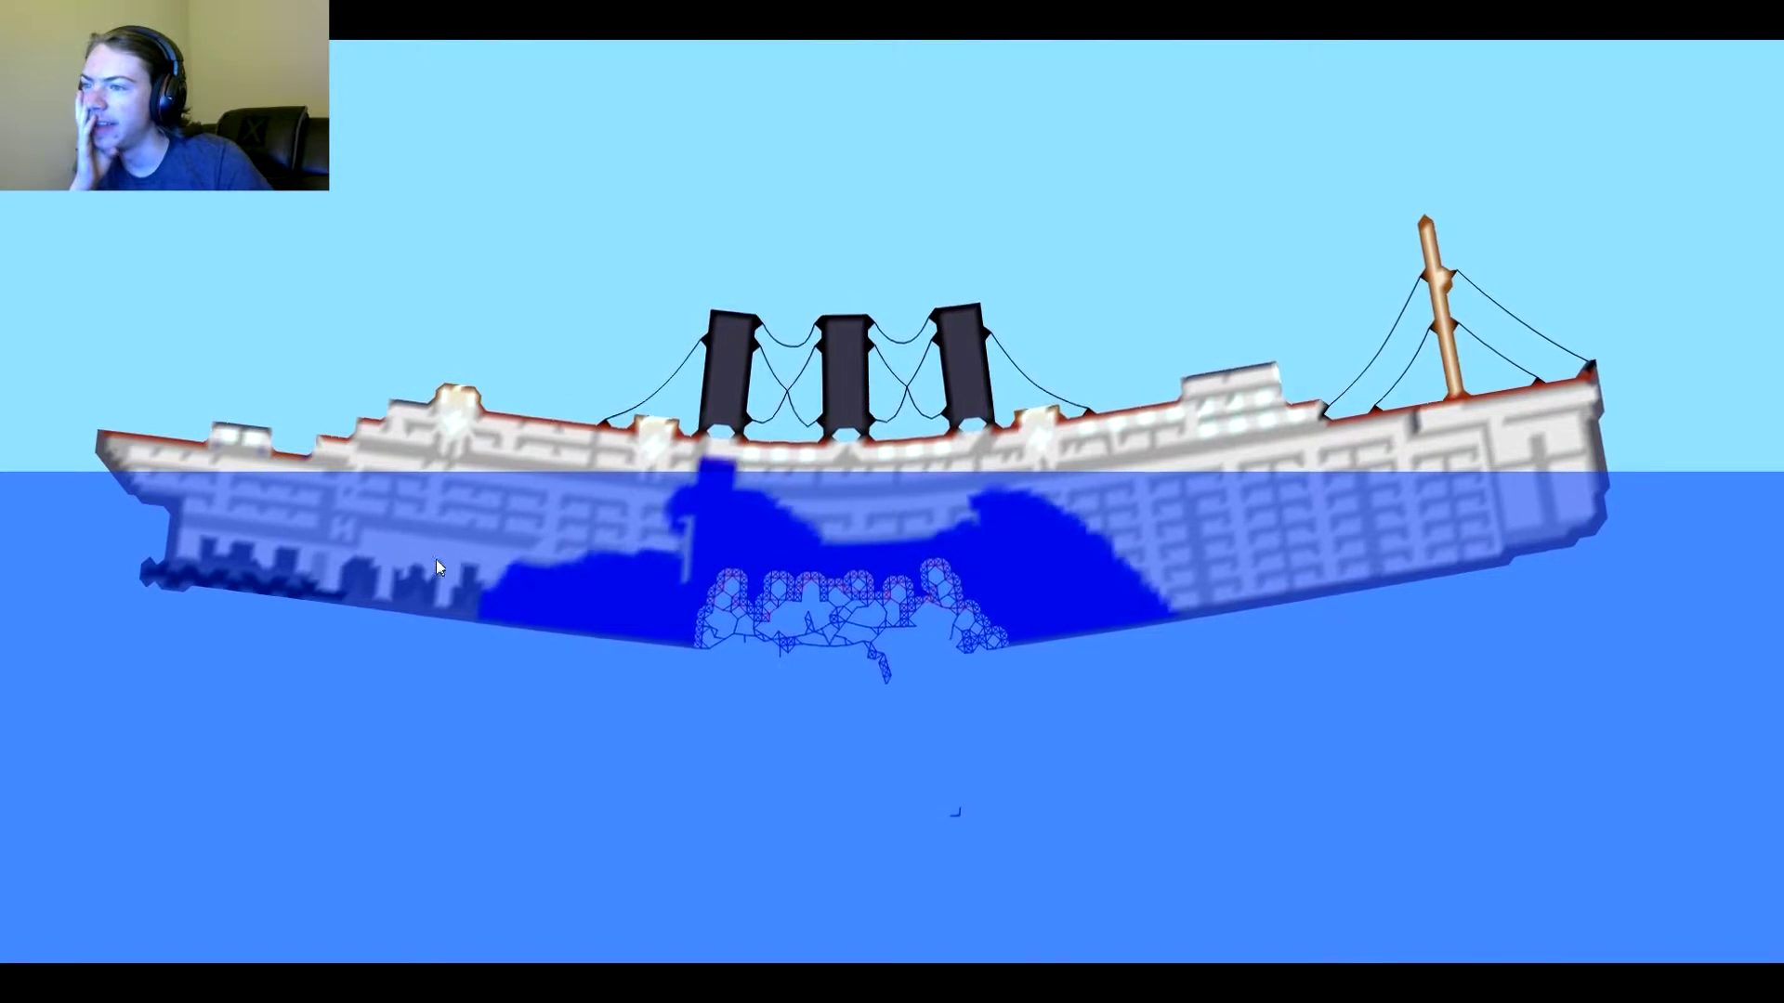
scroll(760, 462, up, 5)
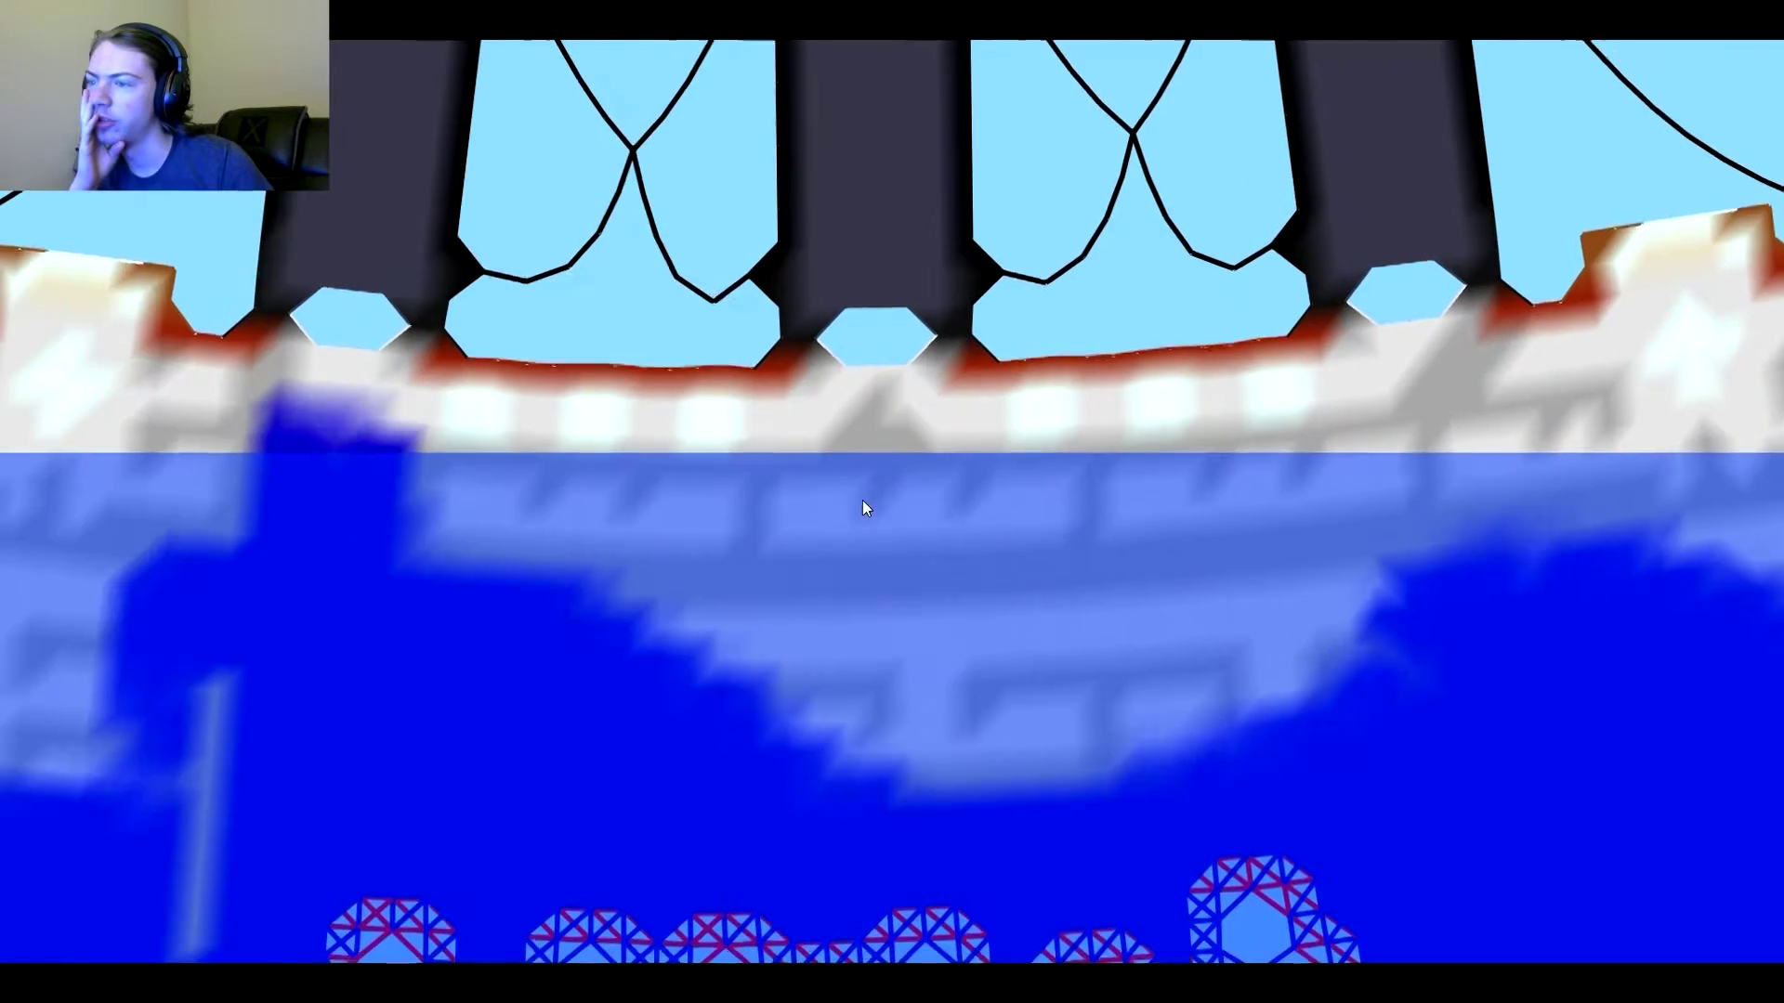
scroll(758, 507, down, 4)
scroll(756, 508, down, 3)
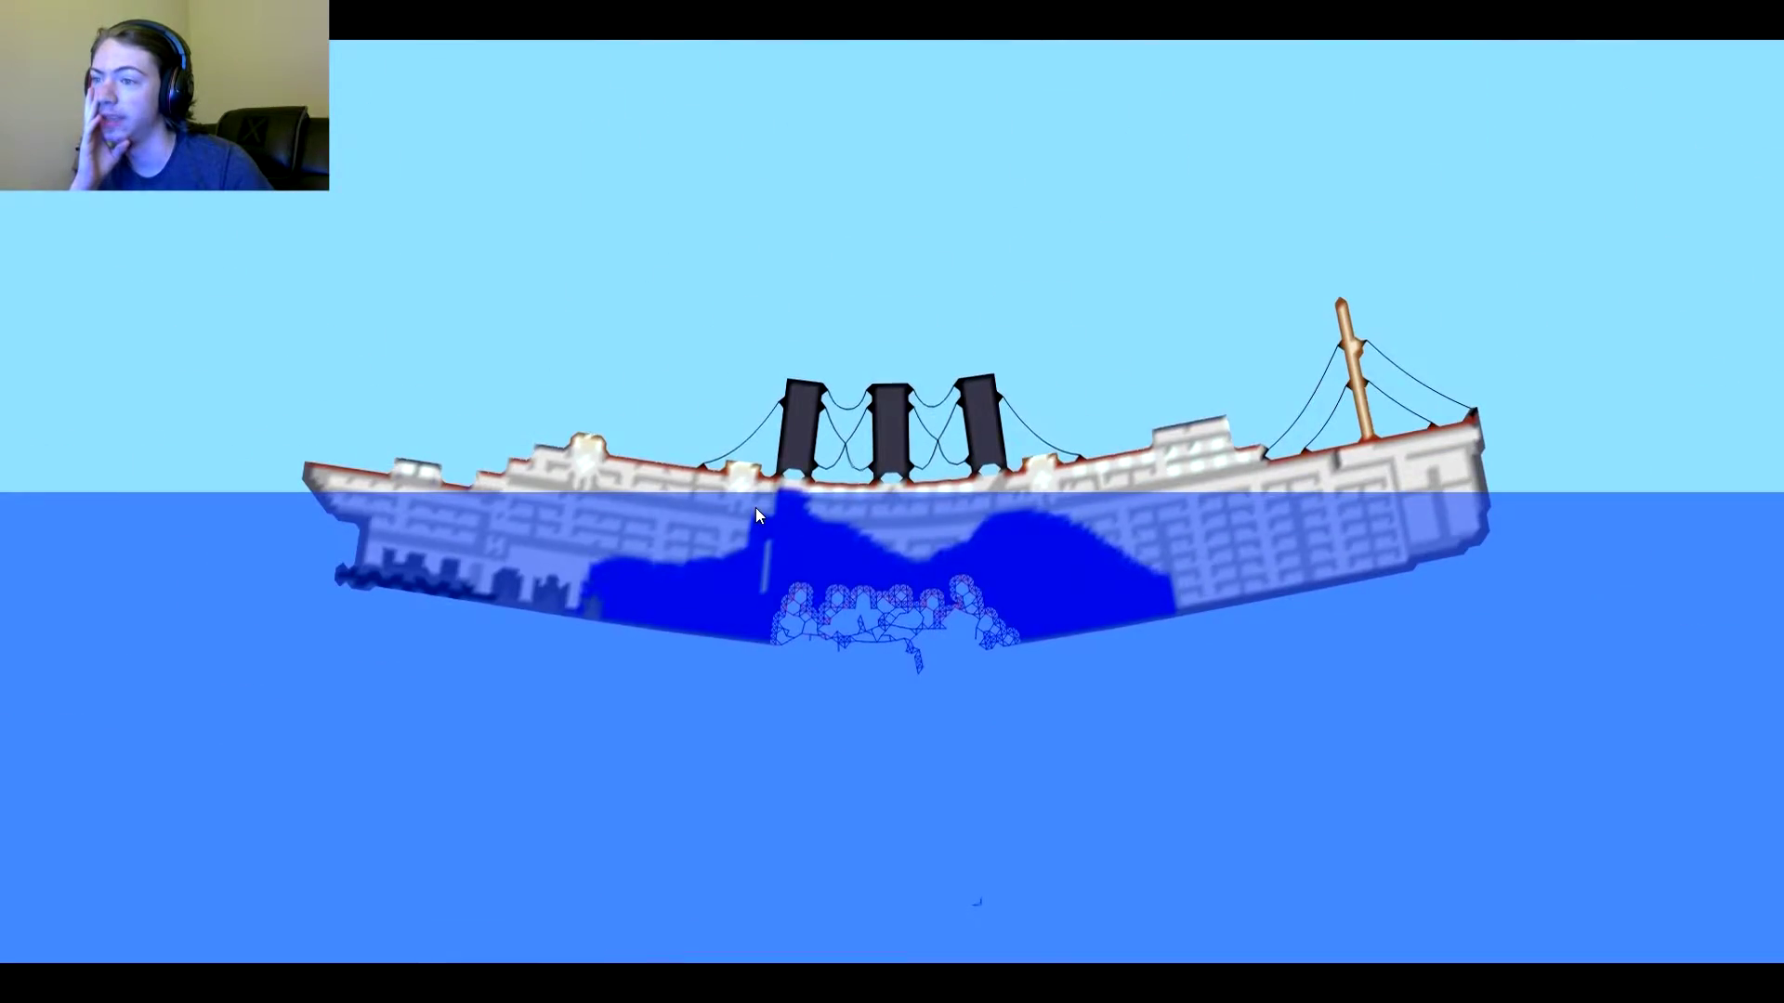
scroll(756, 508, up, 5)
scroll(781, 575, up, 2)
scroll(792, 559, up, 1)
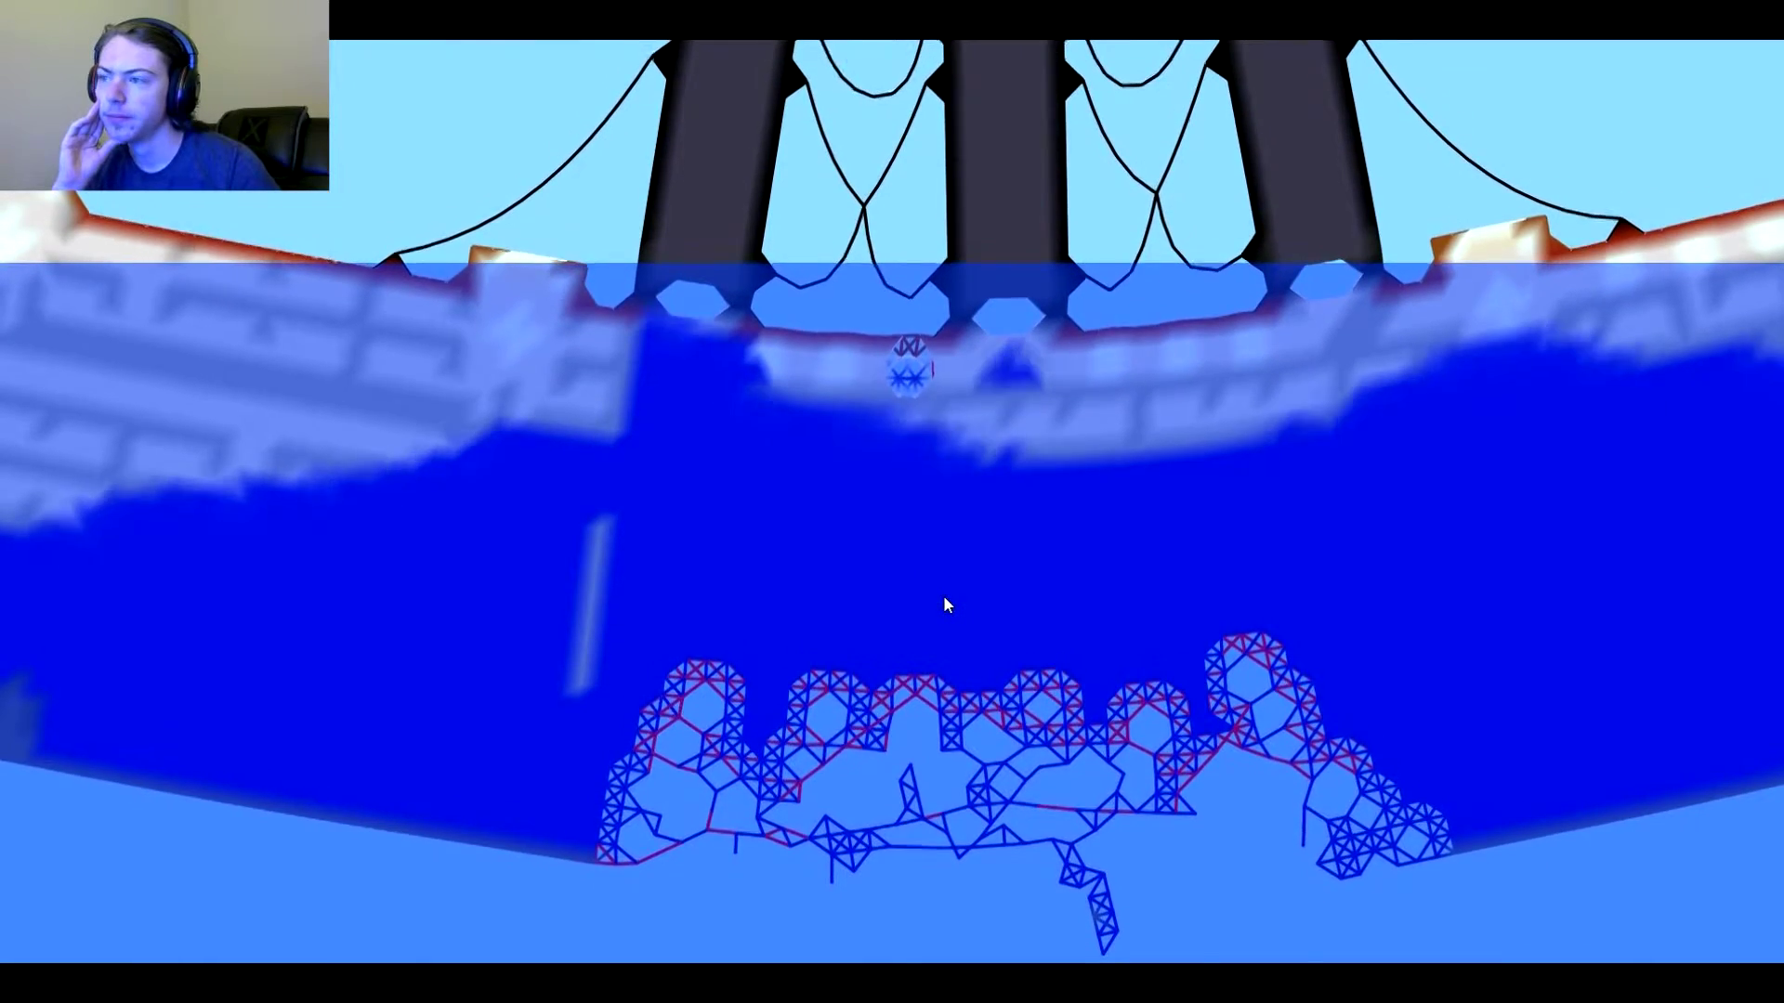
scroll(943, 596, down, 3)
scroll(940, 597, up, 3)
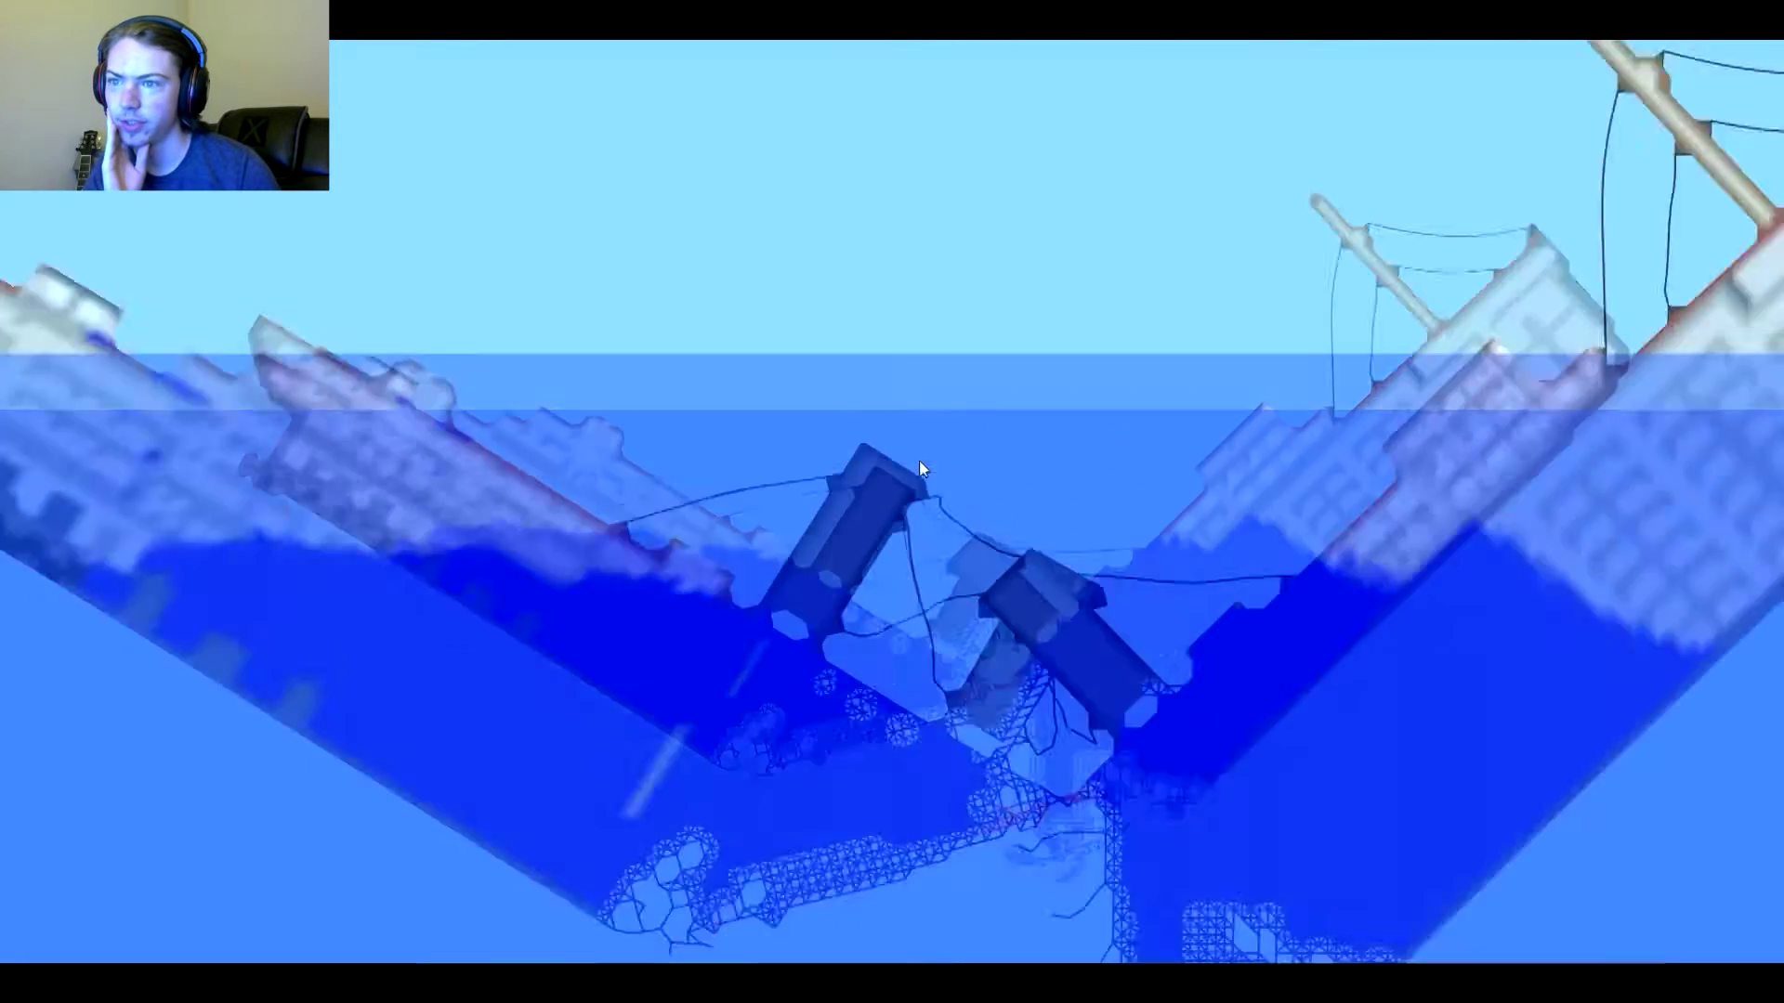
scroll(920, 460, down, 3)
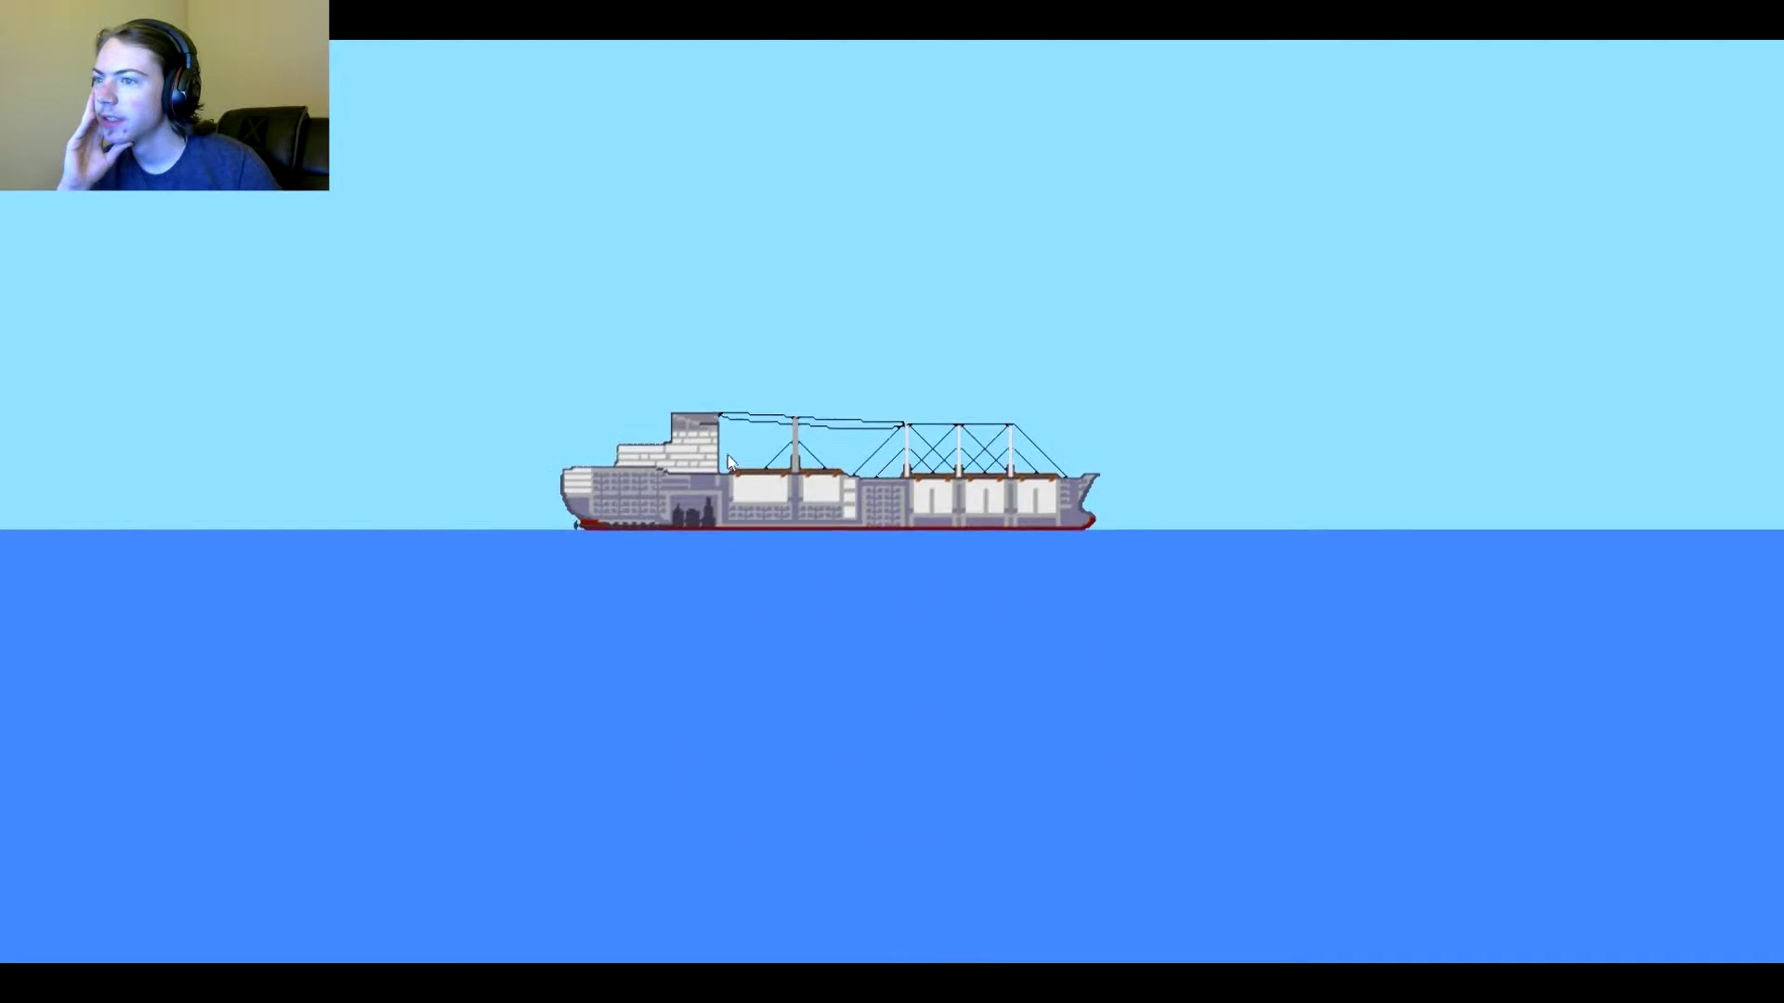
scroll(668, 574, down, 3)
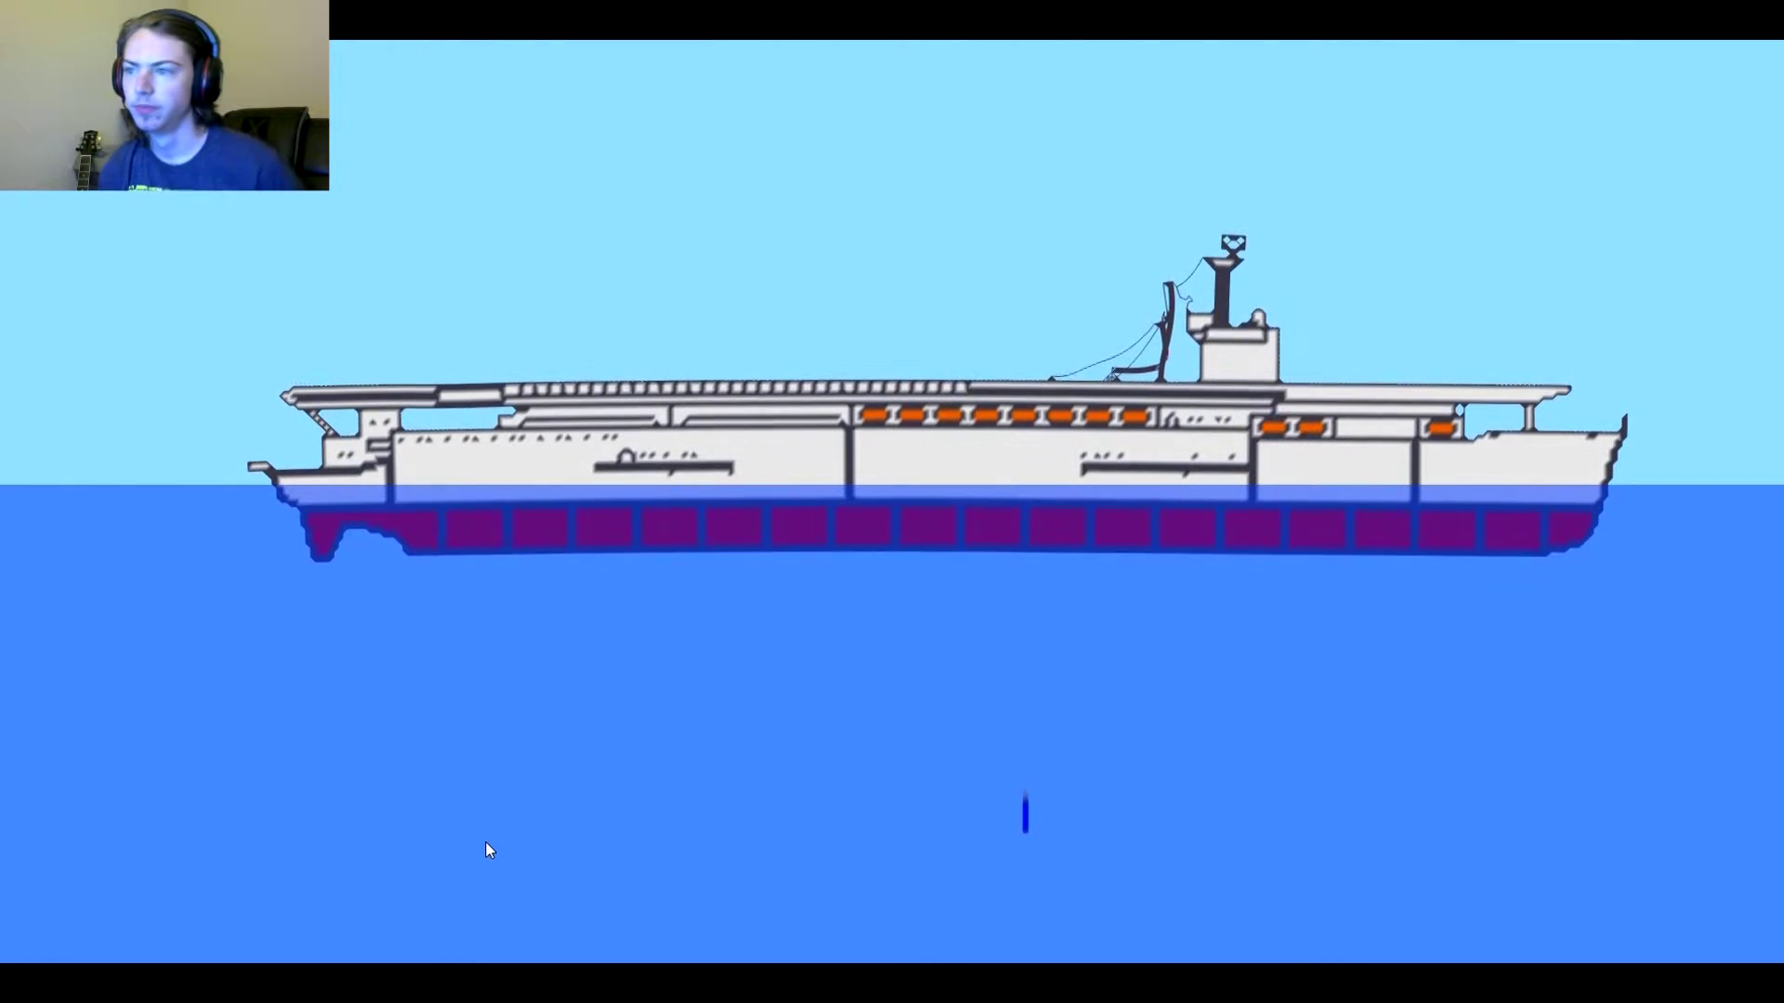
scroll(526, 739, up, 5)
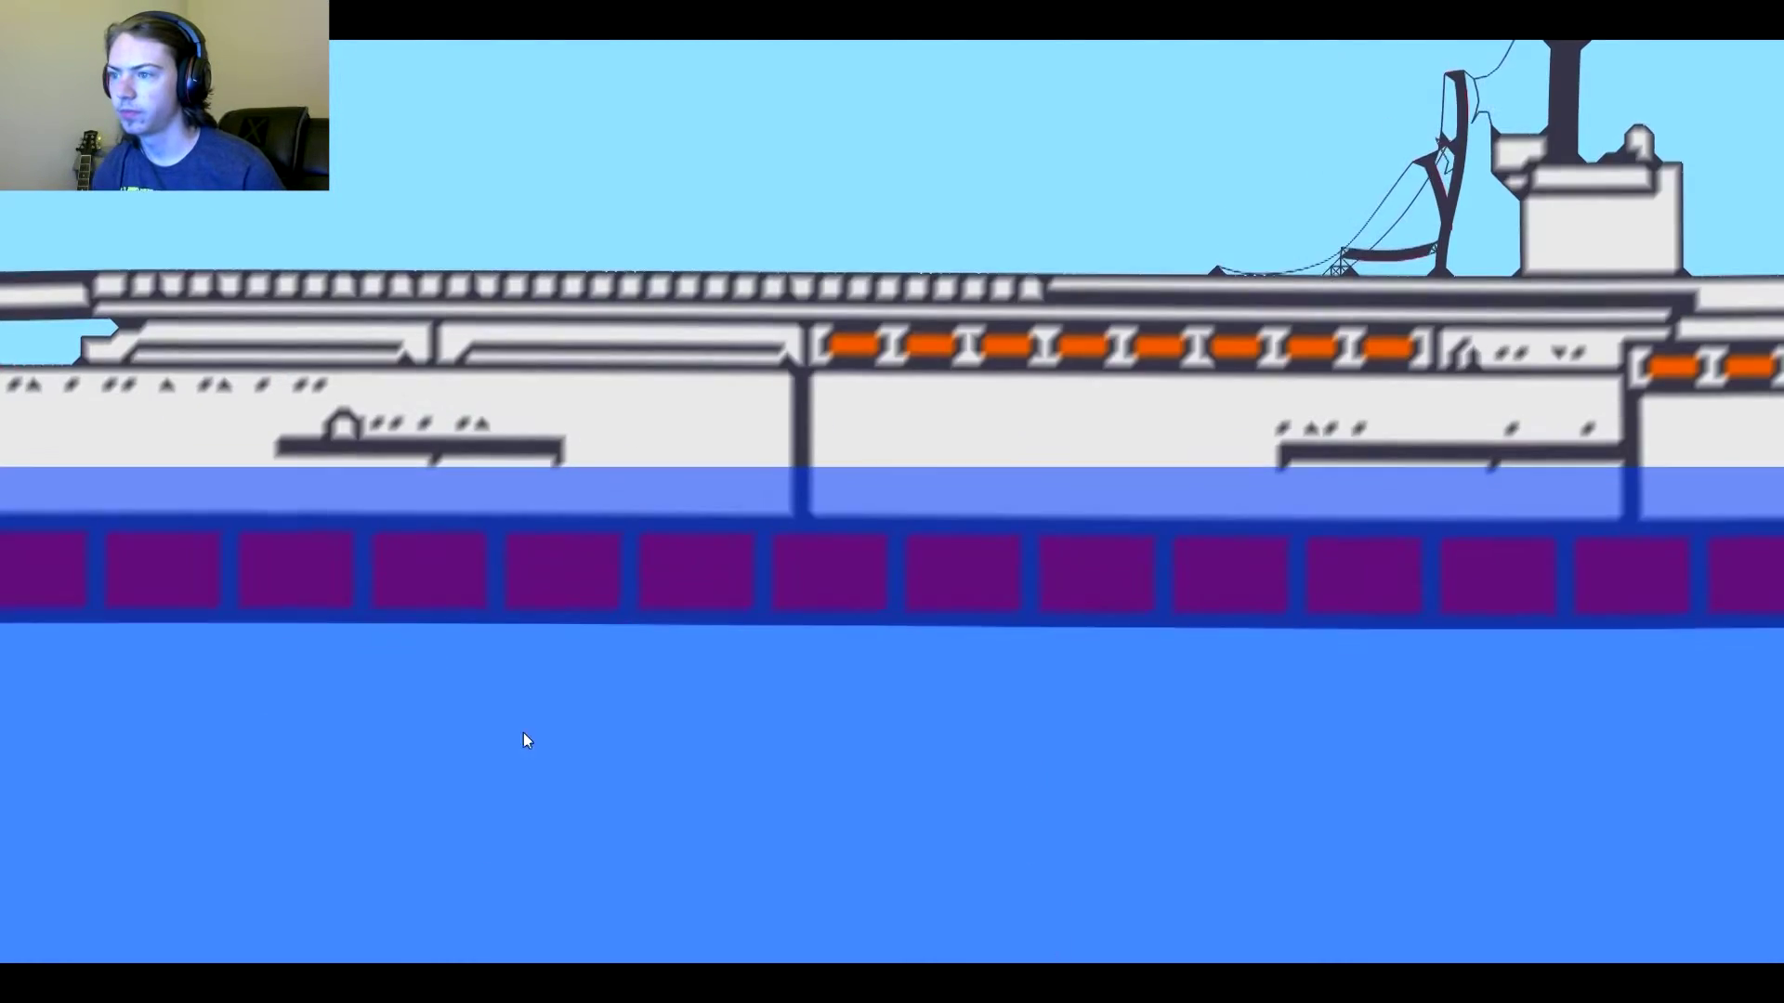
scroll(523, 731, down, 2)
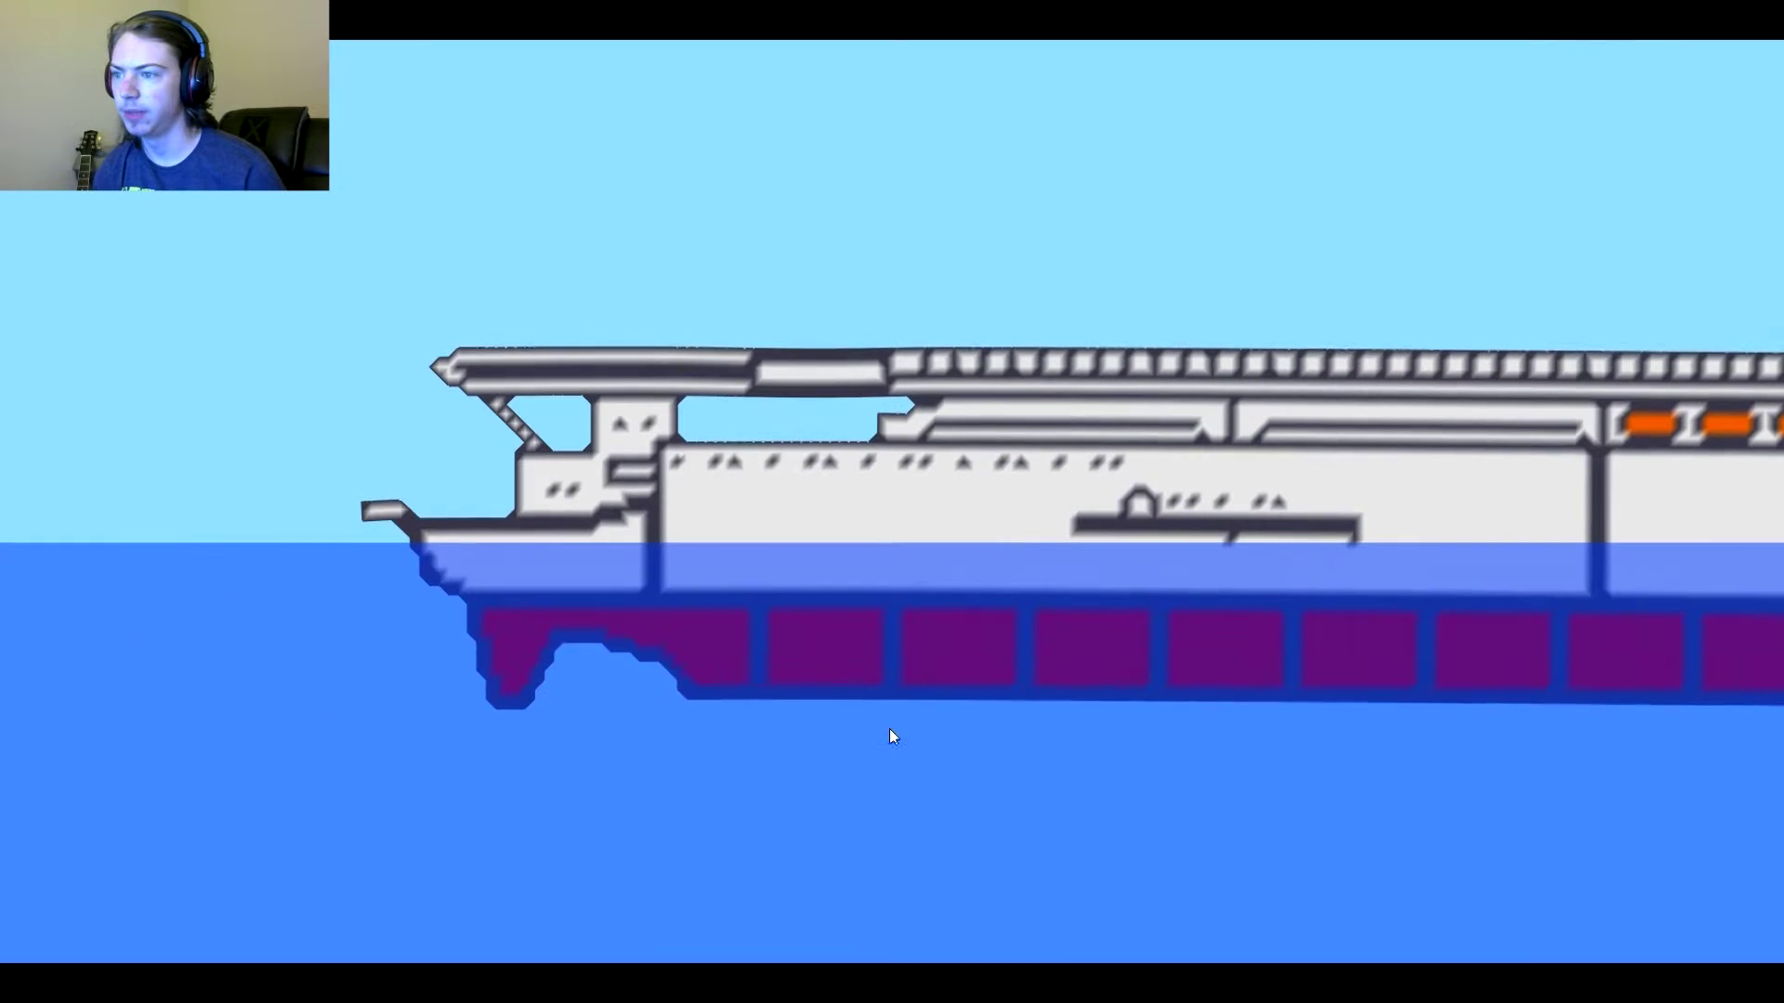
Step: Smash two holes near the carrier's bow, then rows of holes along its hull to the stern
click(704, 590)
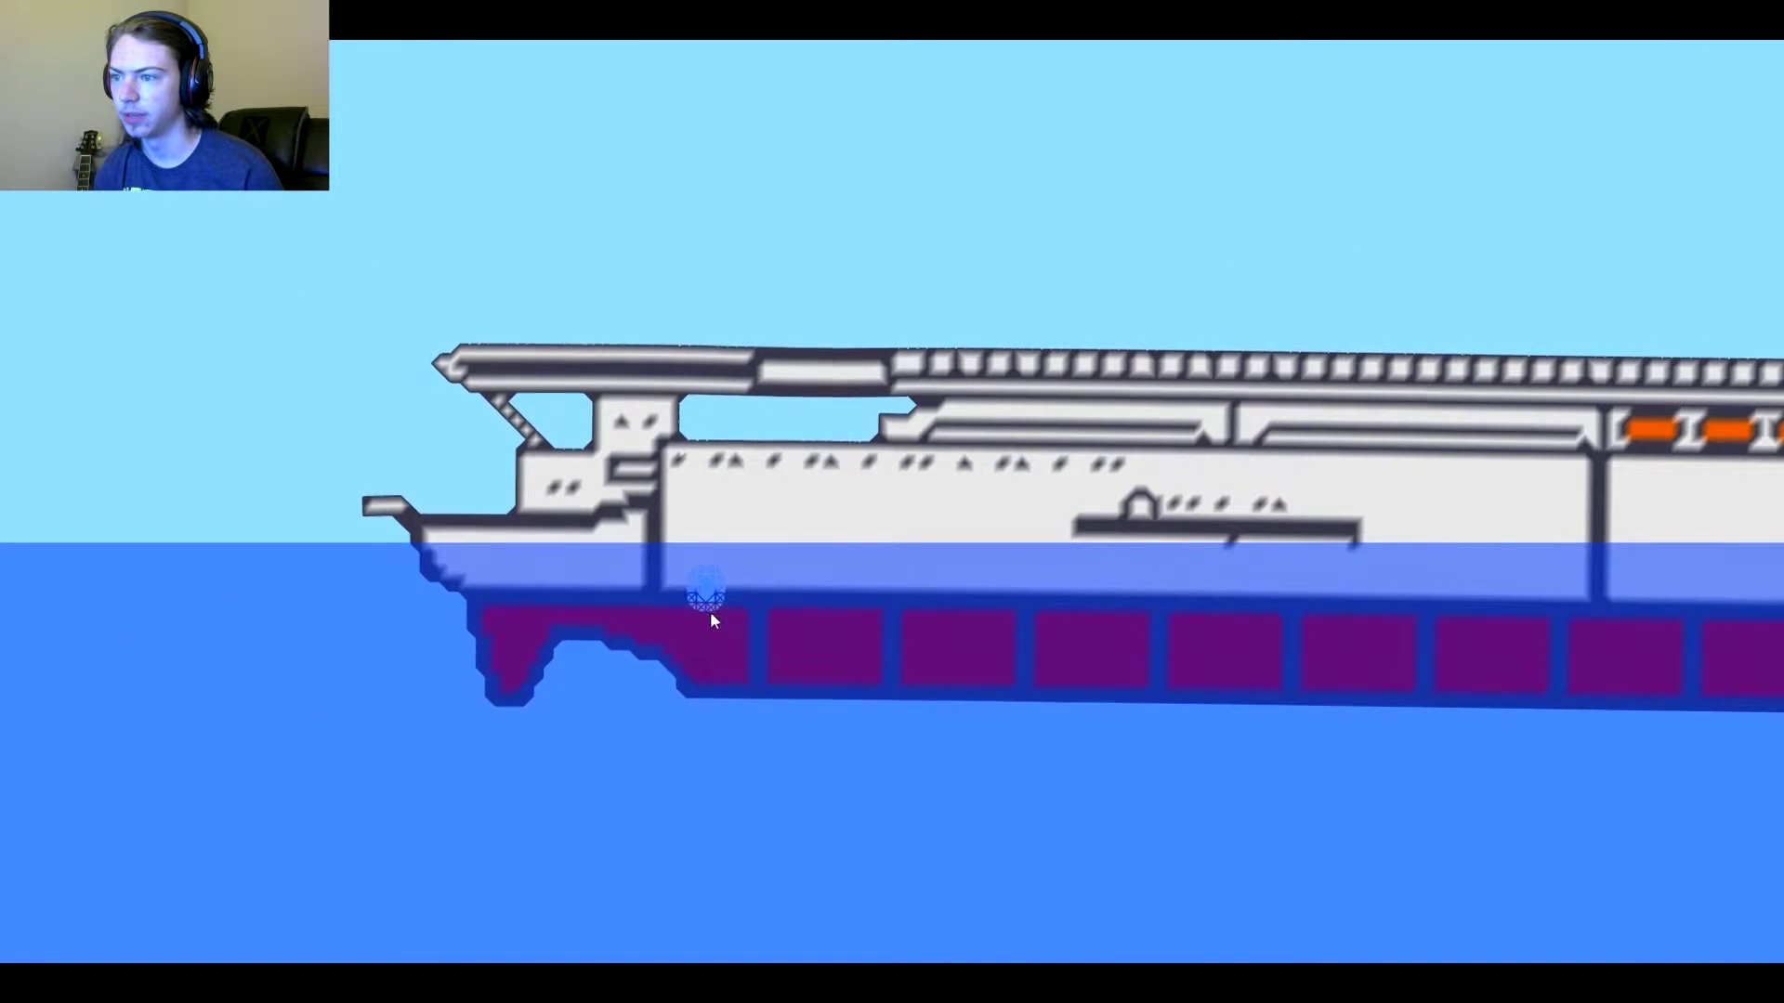
click(760, 615)
scroll(1011, 765, down, 2)
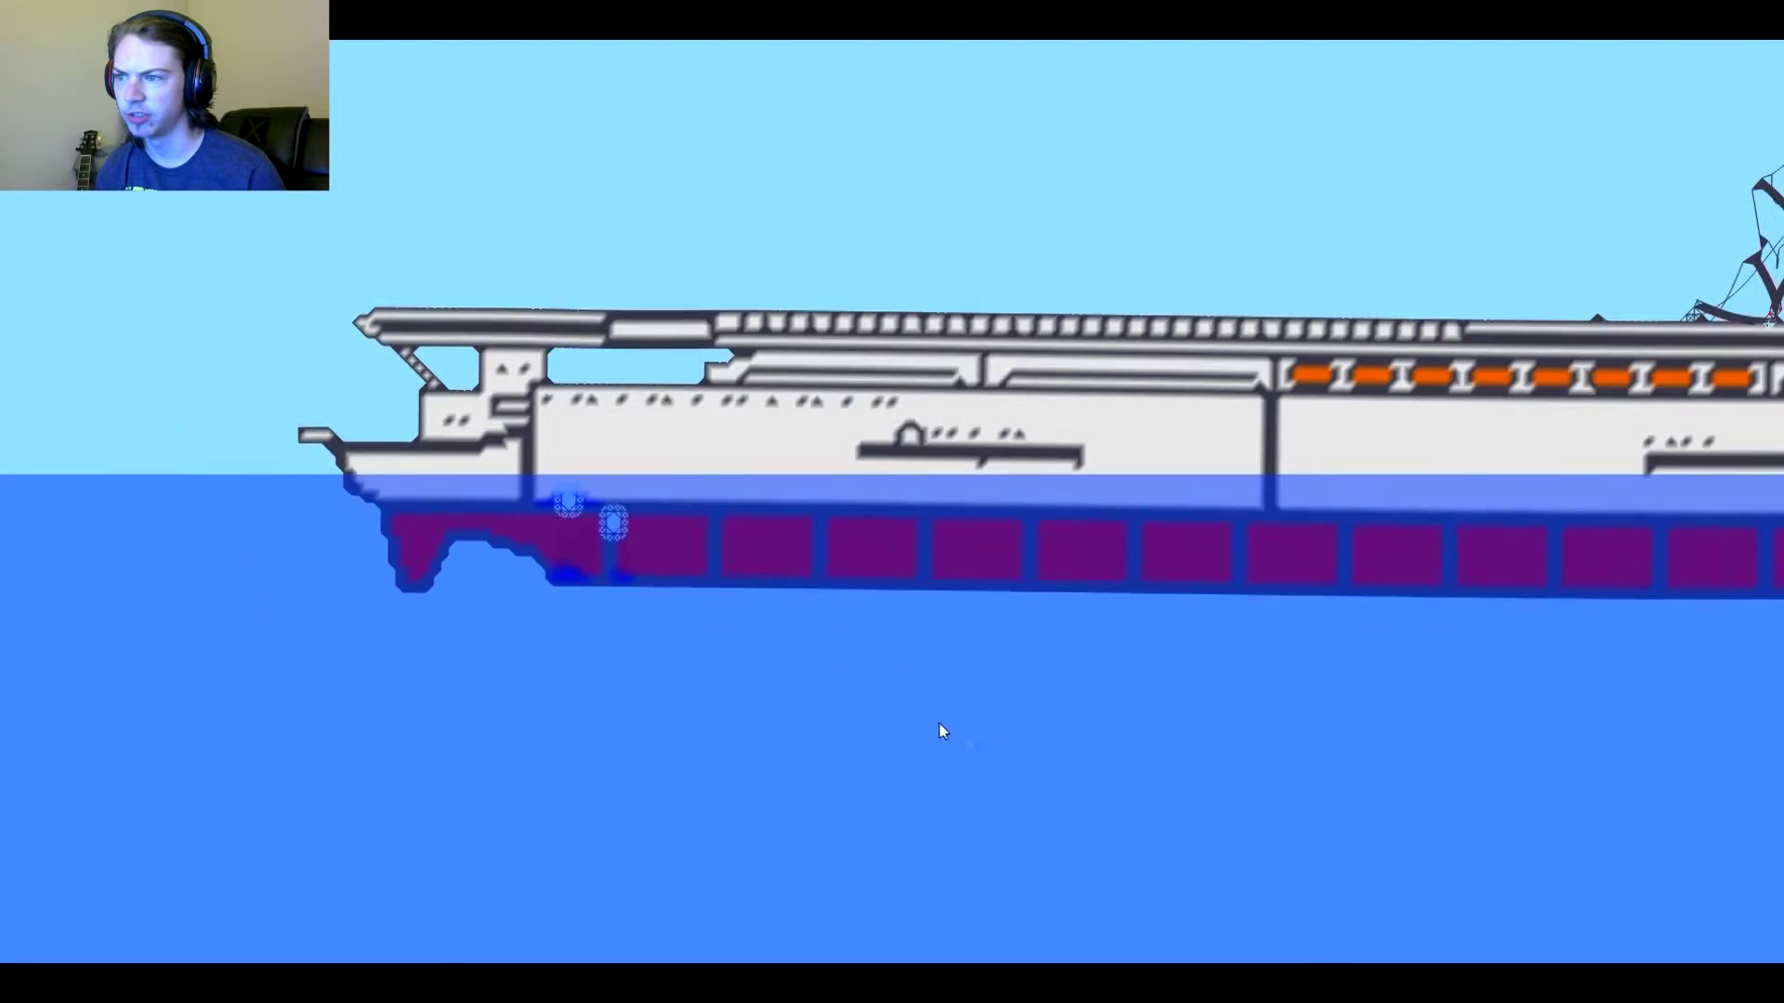
scroll(941, 731, down, 1)
drag(623, 525, 1697, 529)
mouse_move(559, 781)
mouse_down()
mouse_move(975, 795)
mouse_move(929, 788)
mouse_up()
drag(1174, 601, 1520, 606)
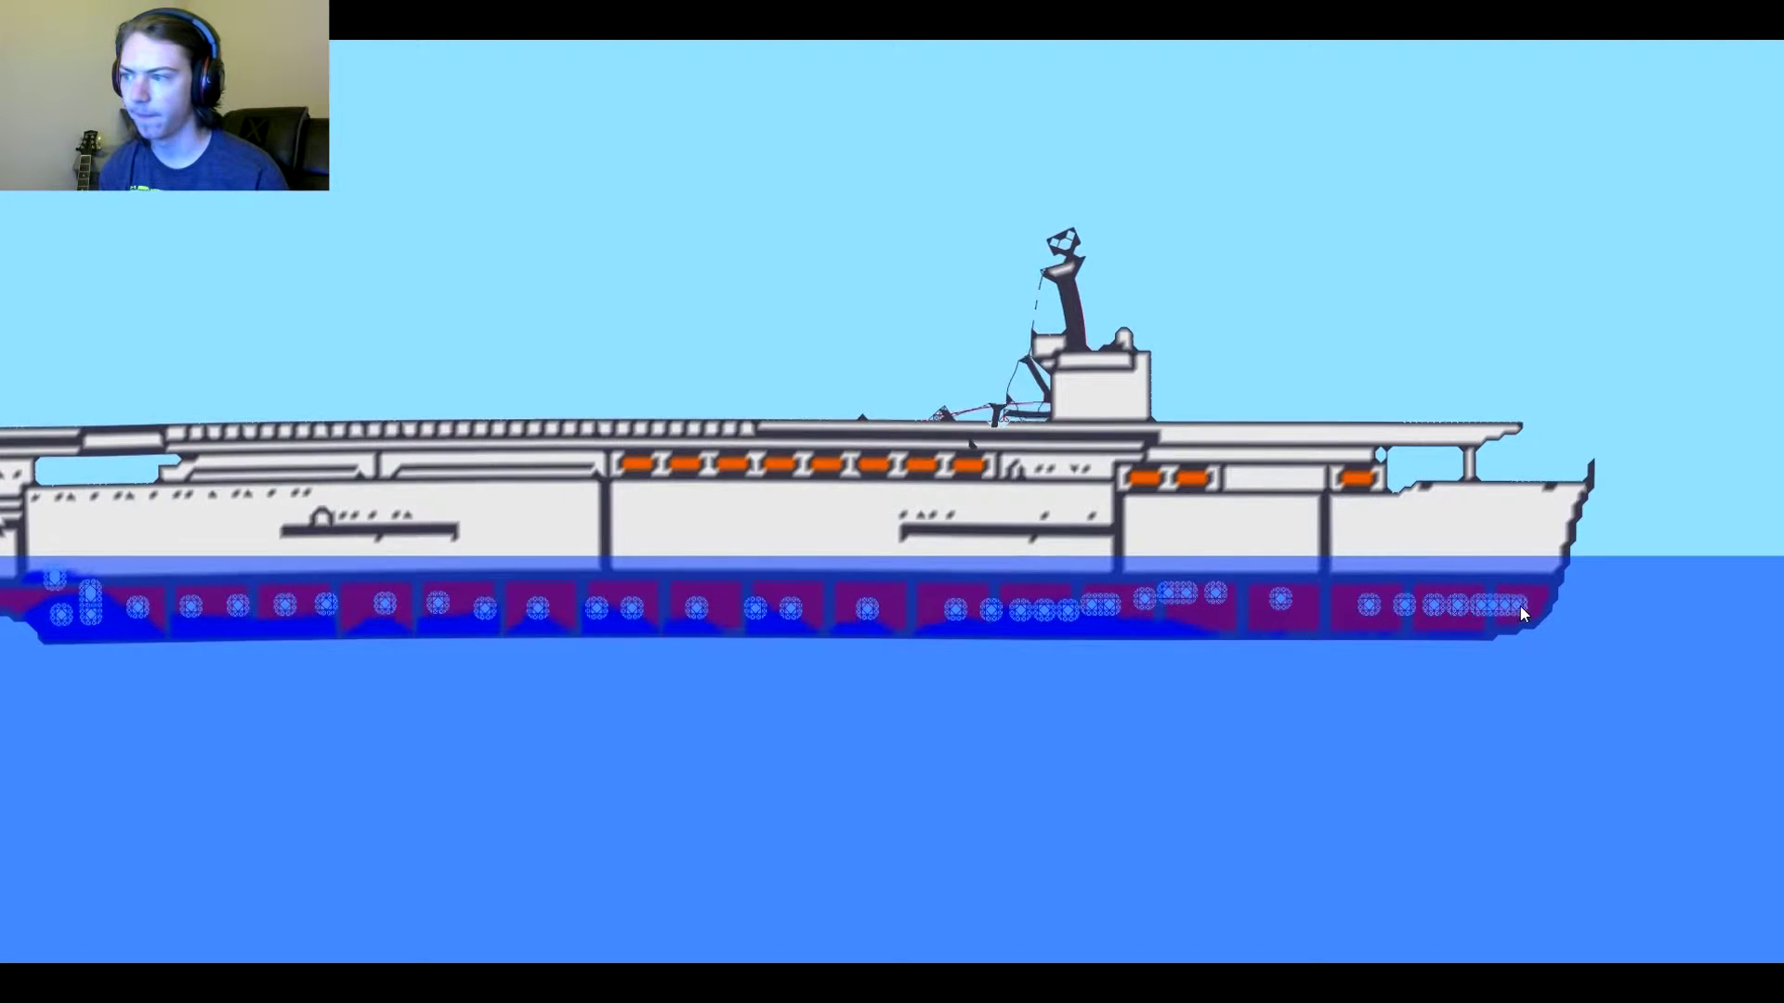
drag(724, 843, 888, 852)
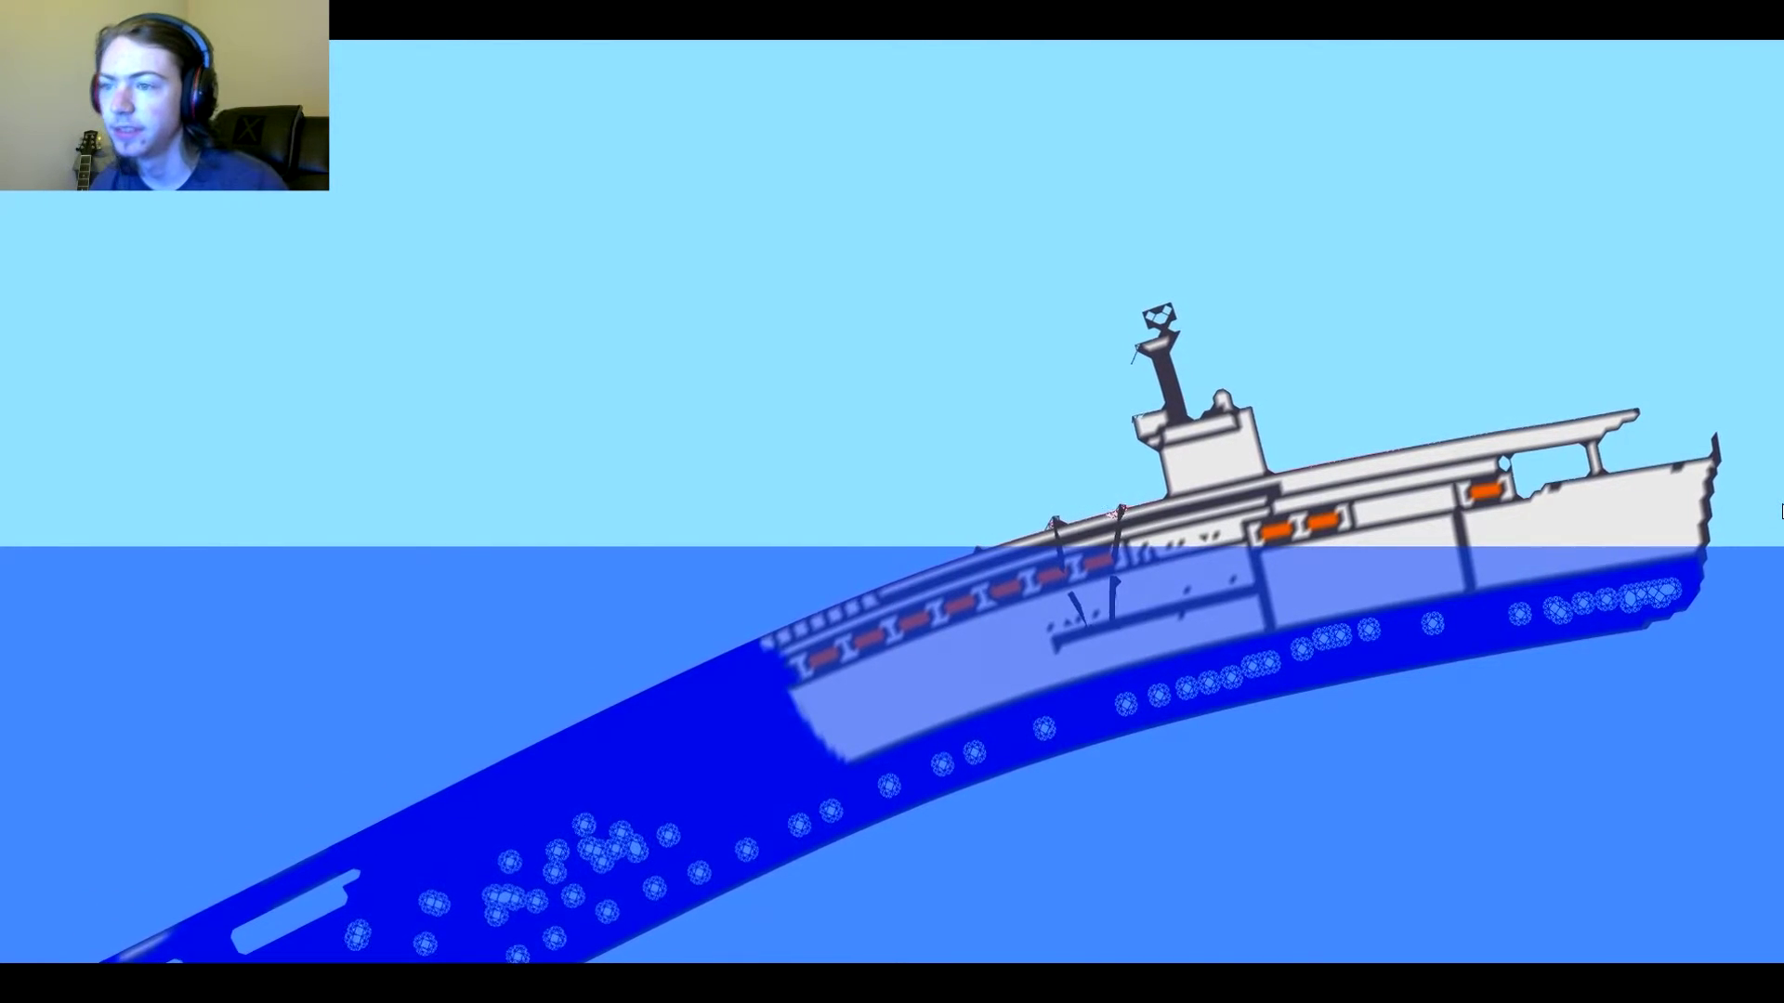
scroll(1119, 451, up, 3)
scroll(1118, 451, down, 5)
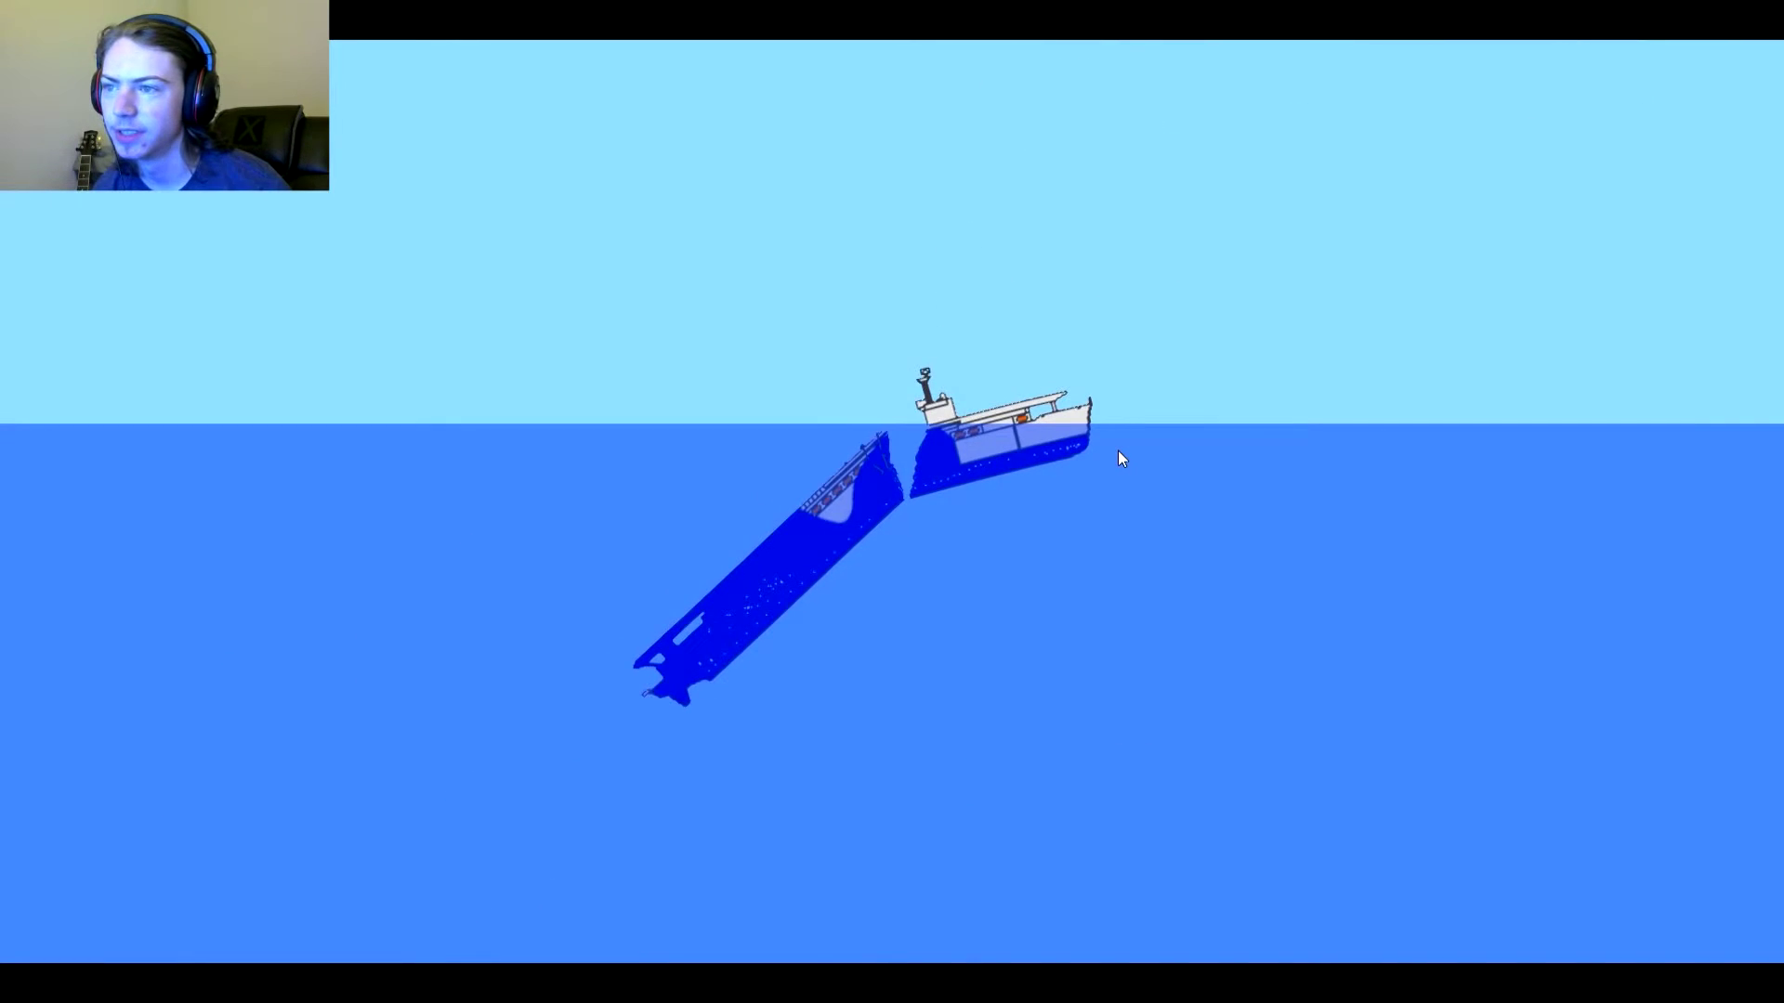
scroll(1119, 450, up, 5)
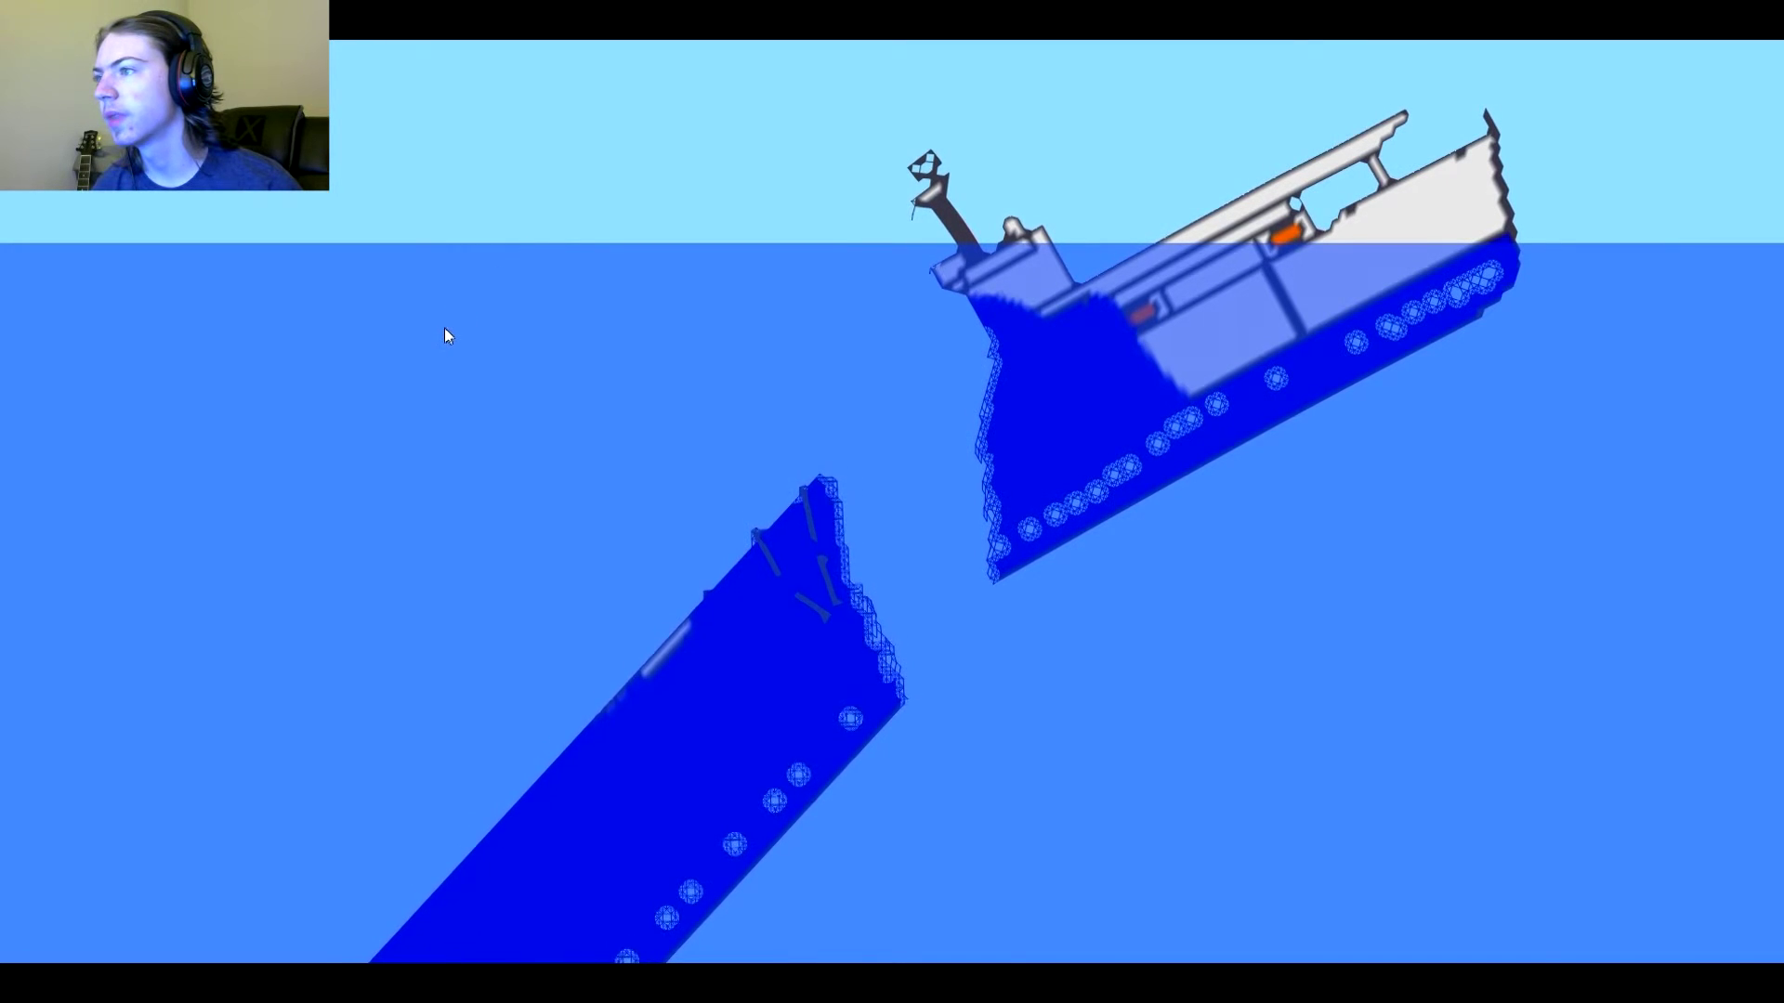
Step: Reload with R to get the two-small-ships scene and center both boats in view
key(r)
scroll(973, 391, down, 3)
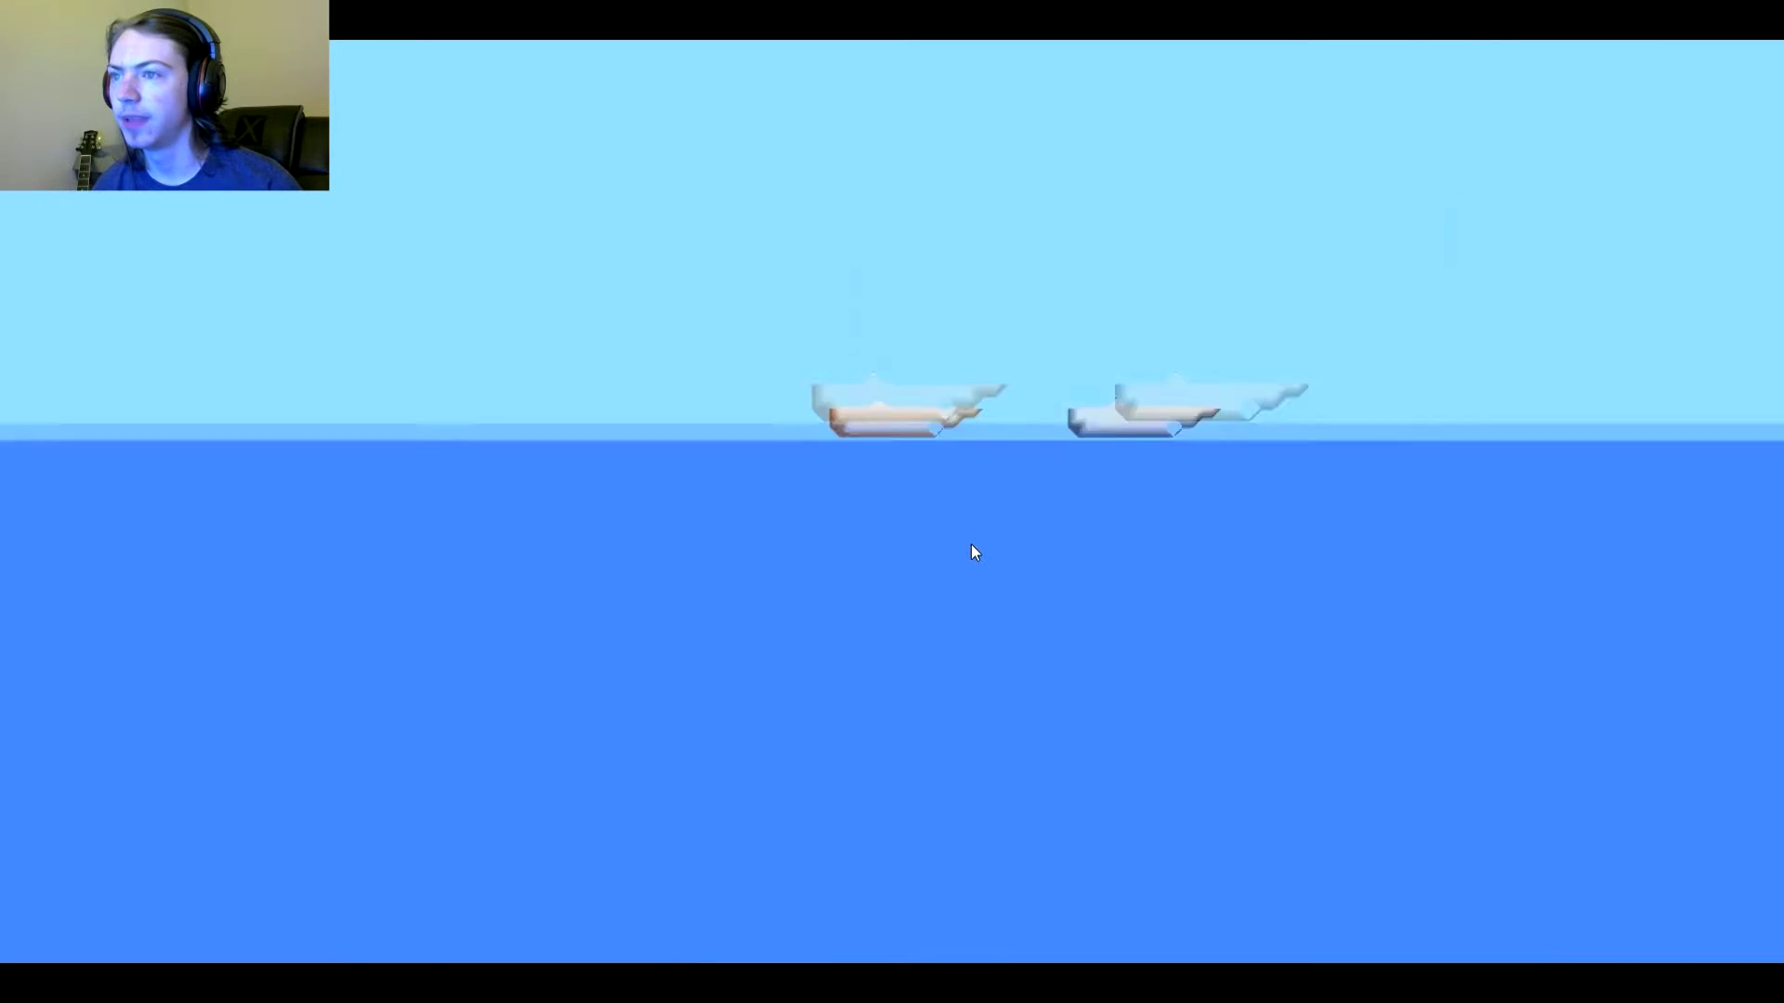
scroll(971, 544, up, 4)
scroll(969, 546, up, 4)
mouse_move(909, 426)
mouse_down()
mouse_move(620, 604)
mouse_move(472, 539)
mouse_up()
scroll(459, 538, down, 3)
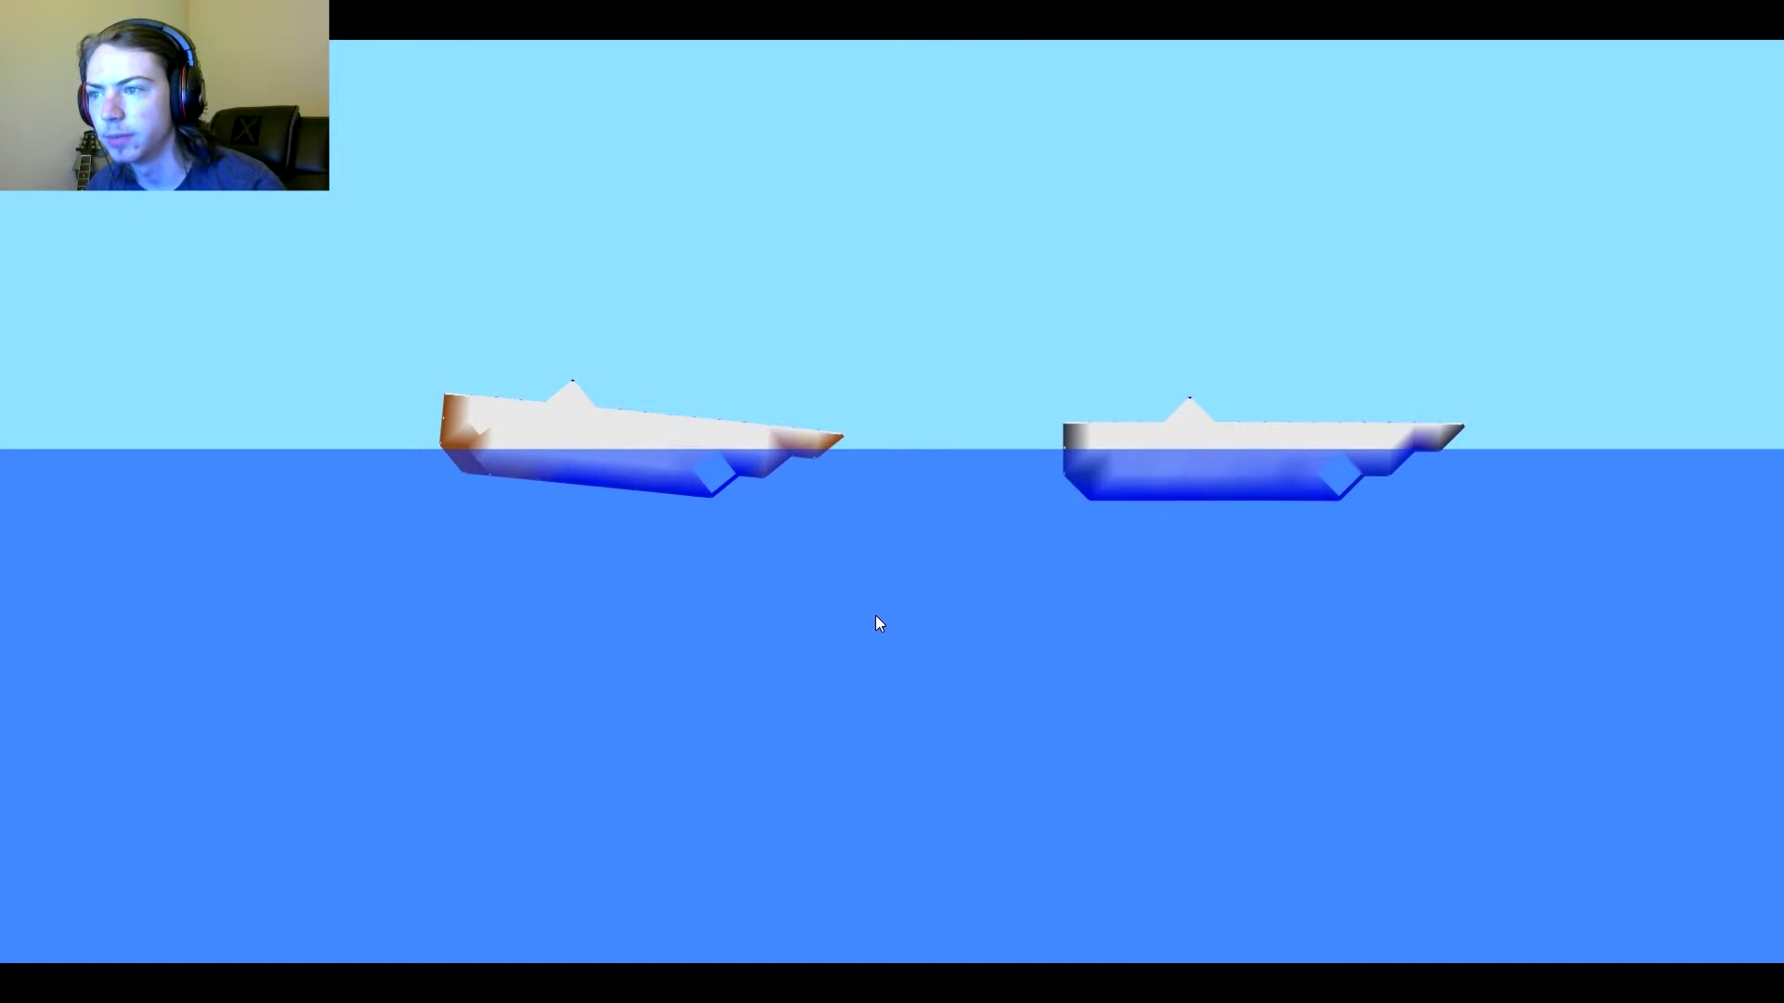
scroll(876, 615, down, 5)
scroll(861, 613, up, 5)
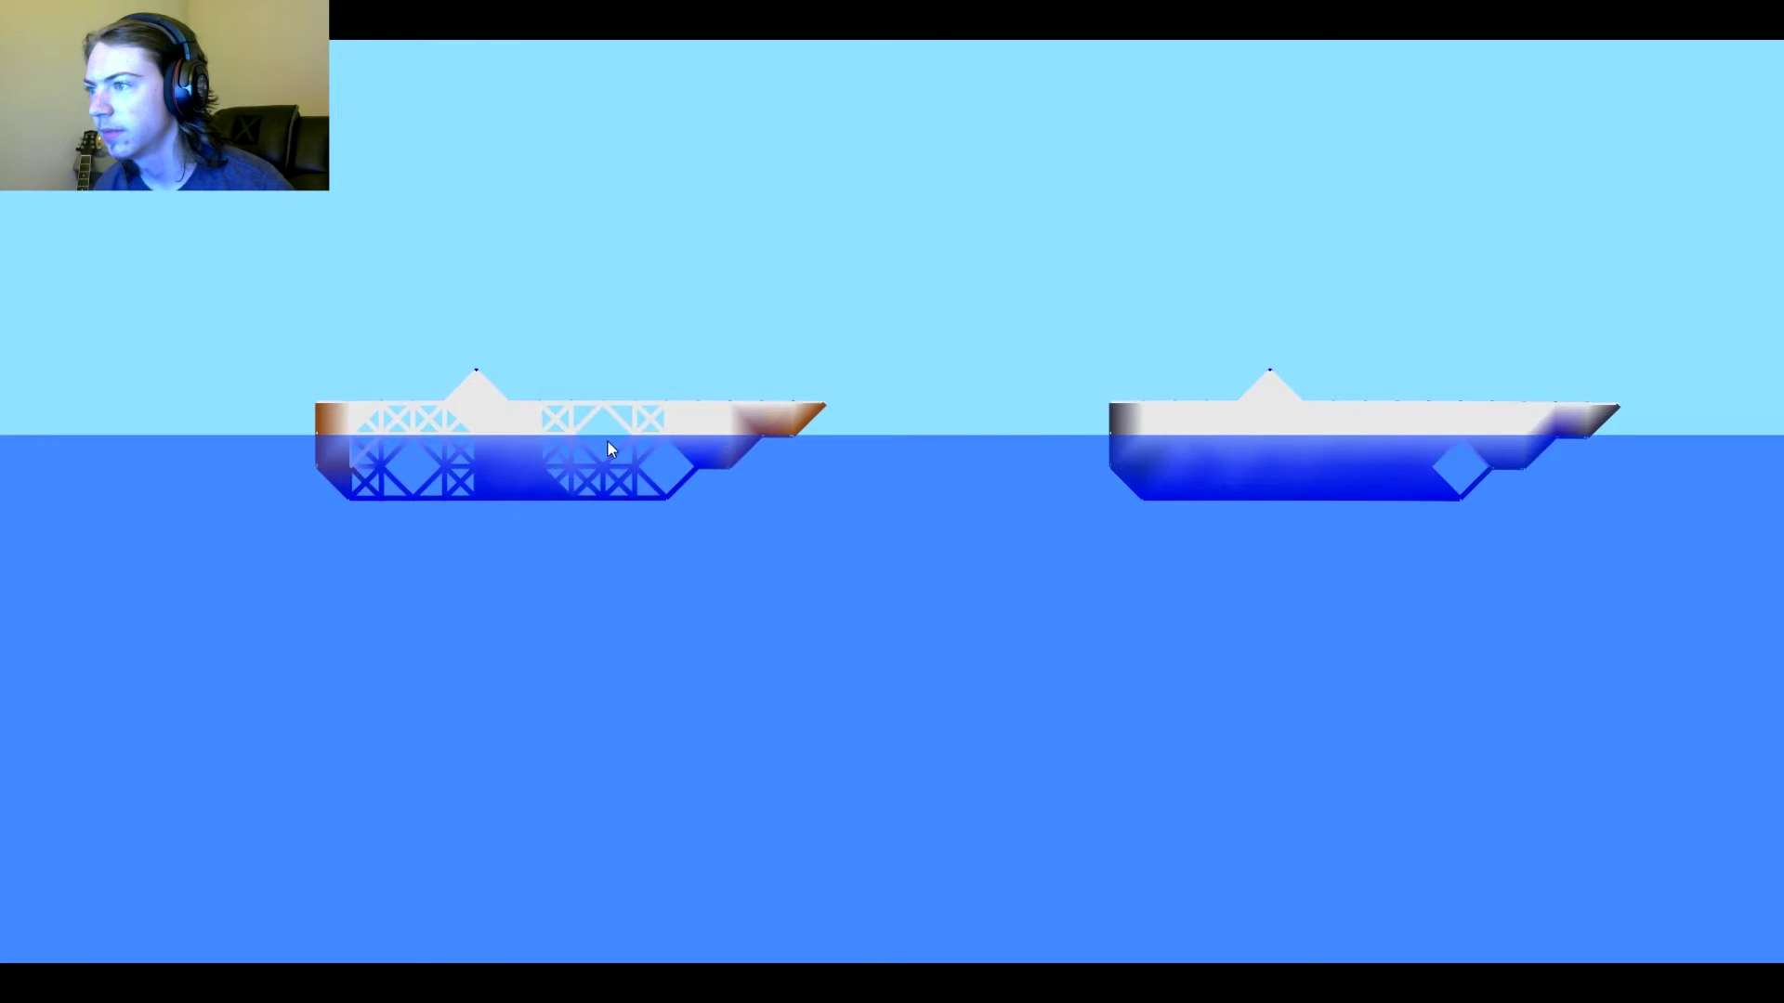
Step: Strip the left ship's remaining plating and bow panel, then the right ship's hull plating
drag(339, 448, 786, 436)
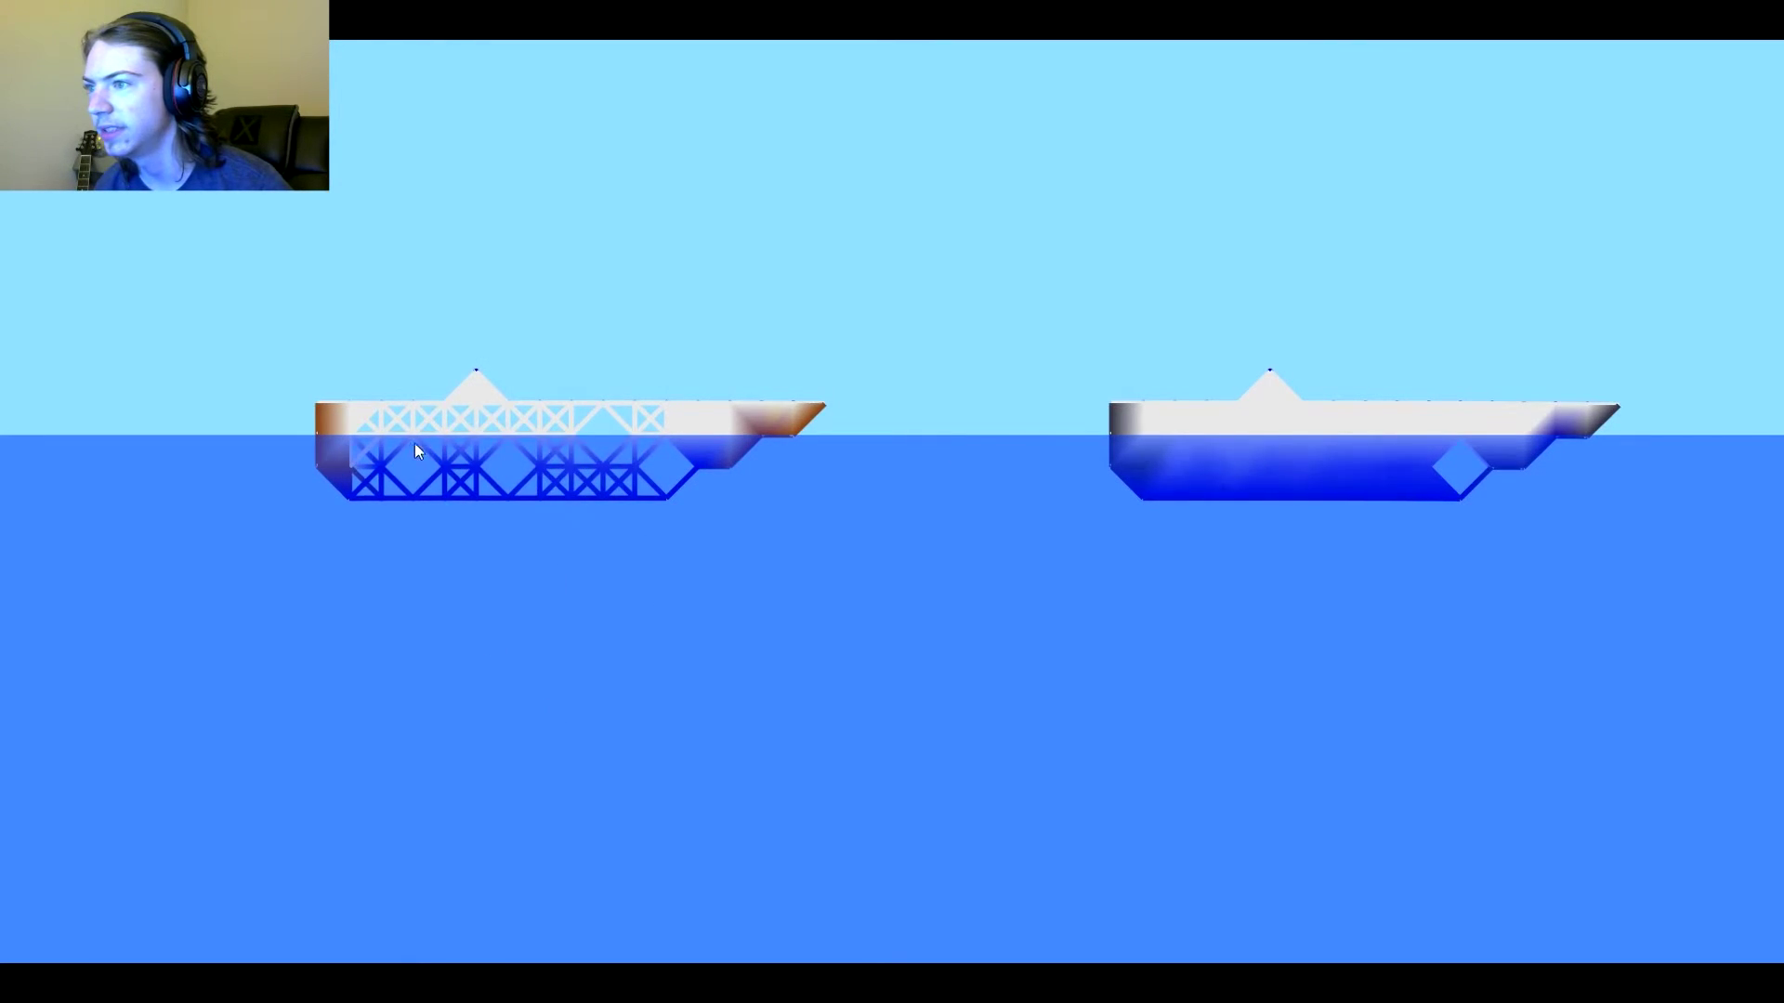
click(786, 437)
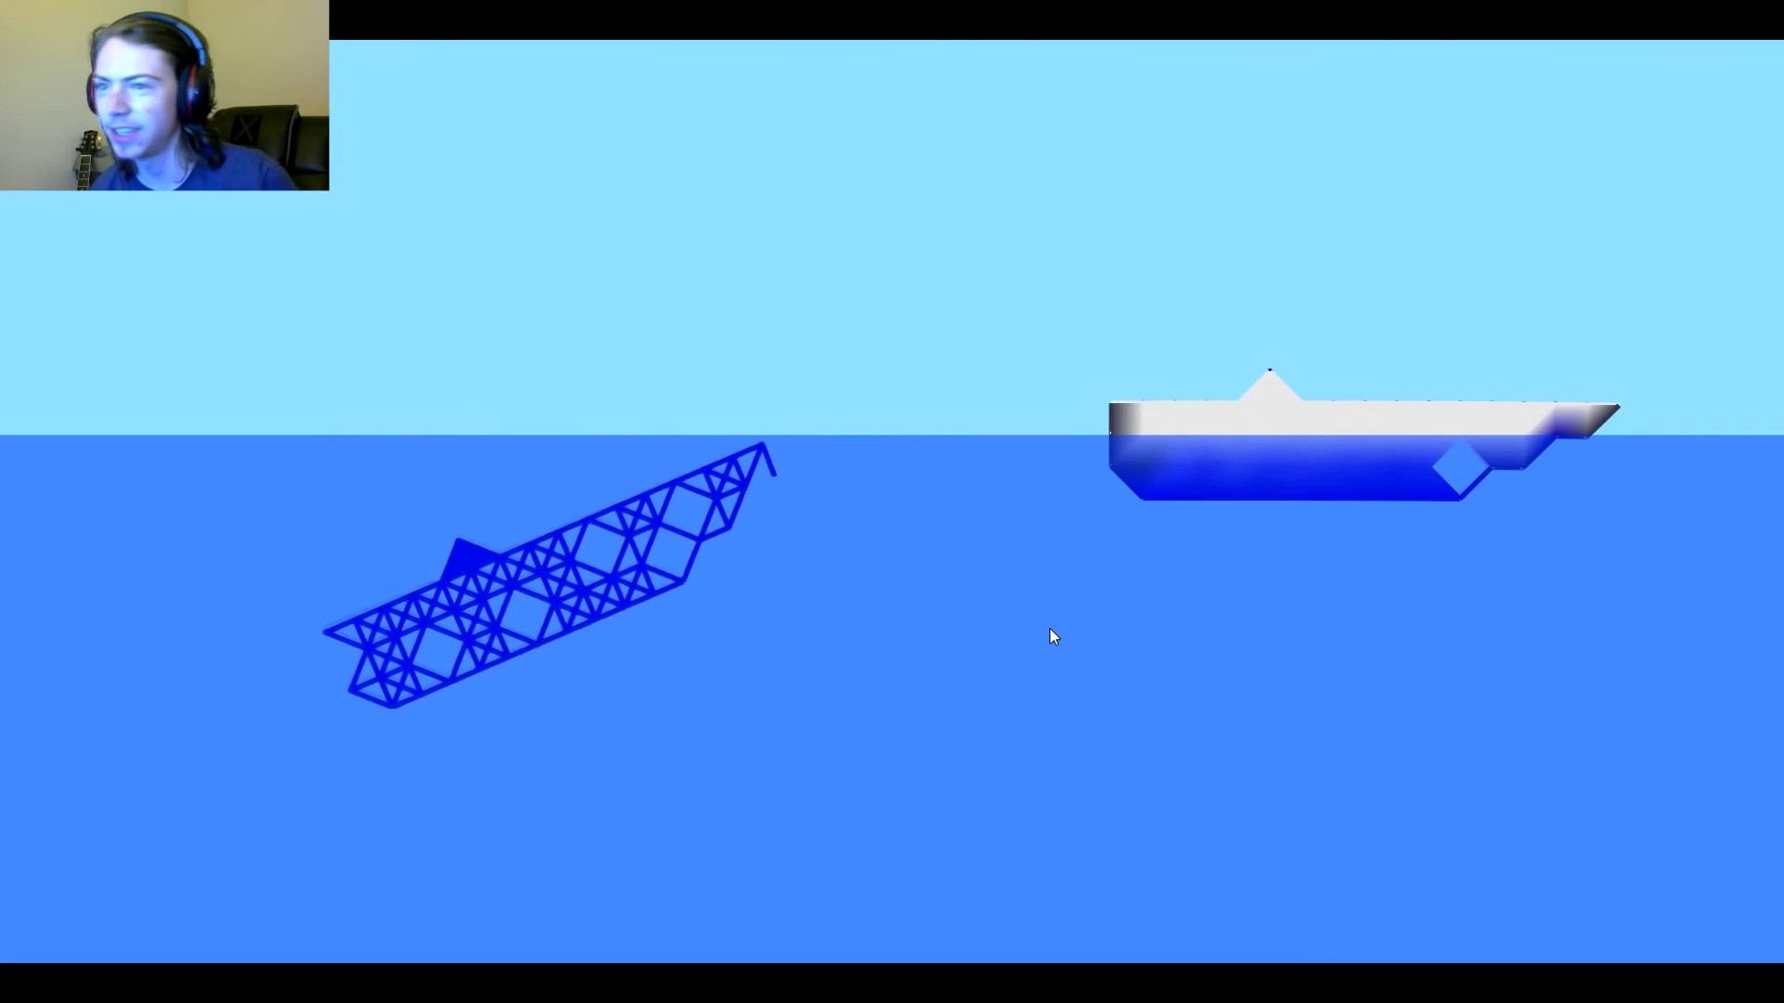
click(1202, 458)
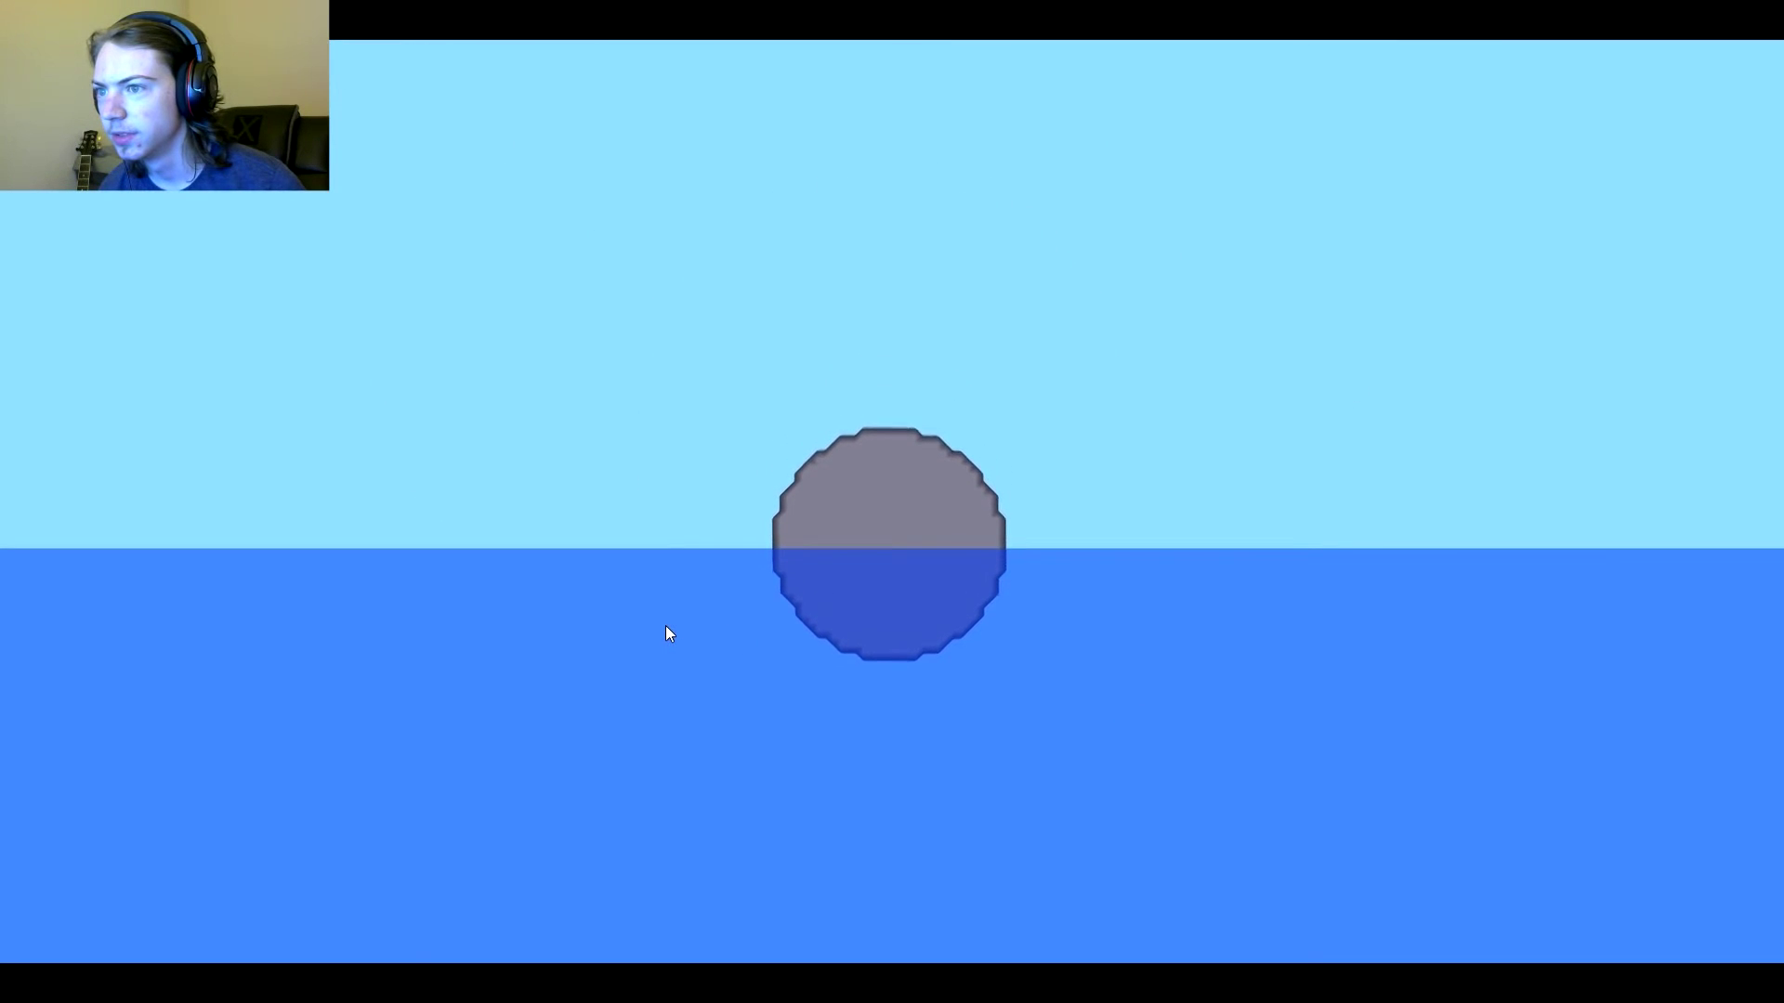
scroll(857, 682, up, 3)
scroll(858, 682, down, 3)
Step: Crack the grey sphere's shell with one smash, then press R to reload
click(845, 709)
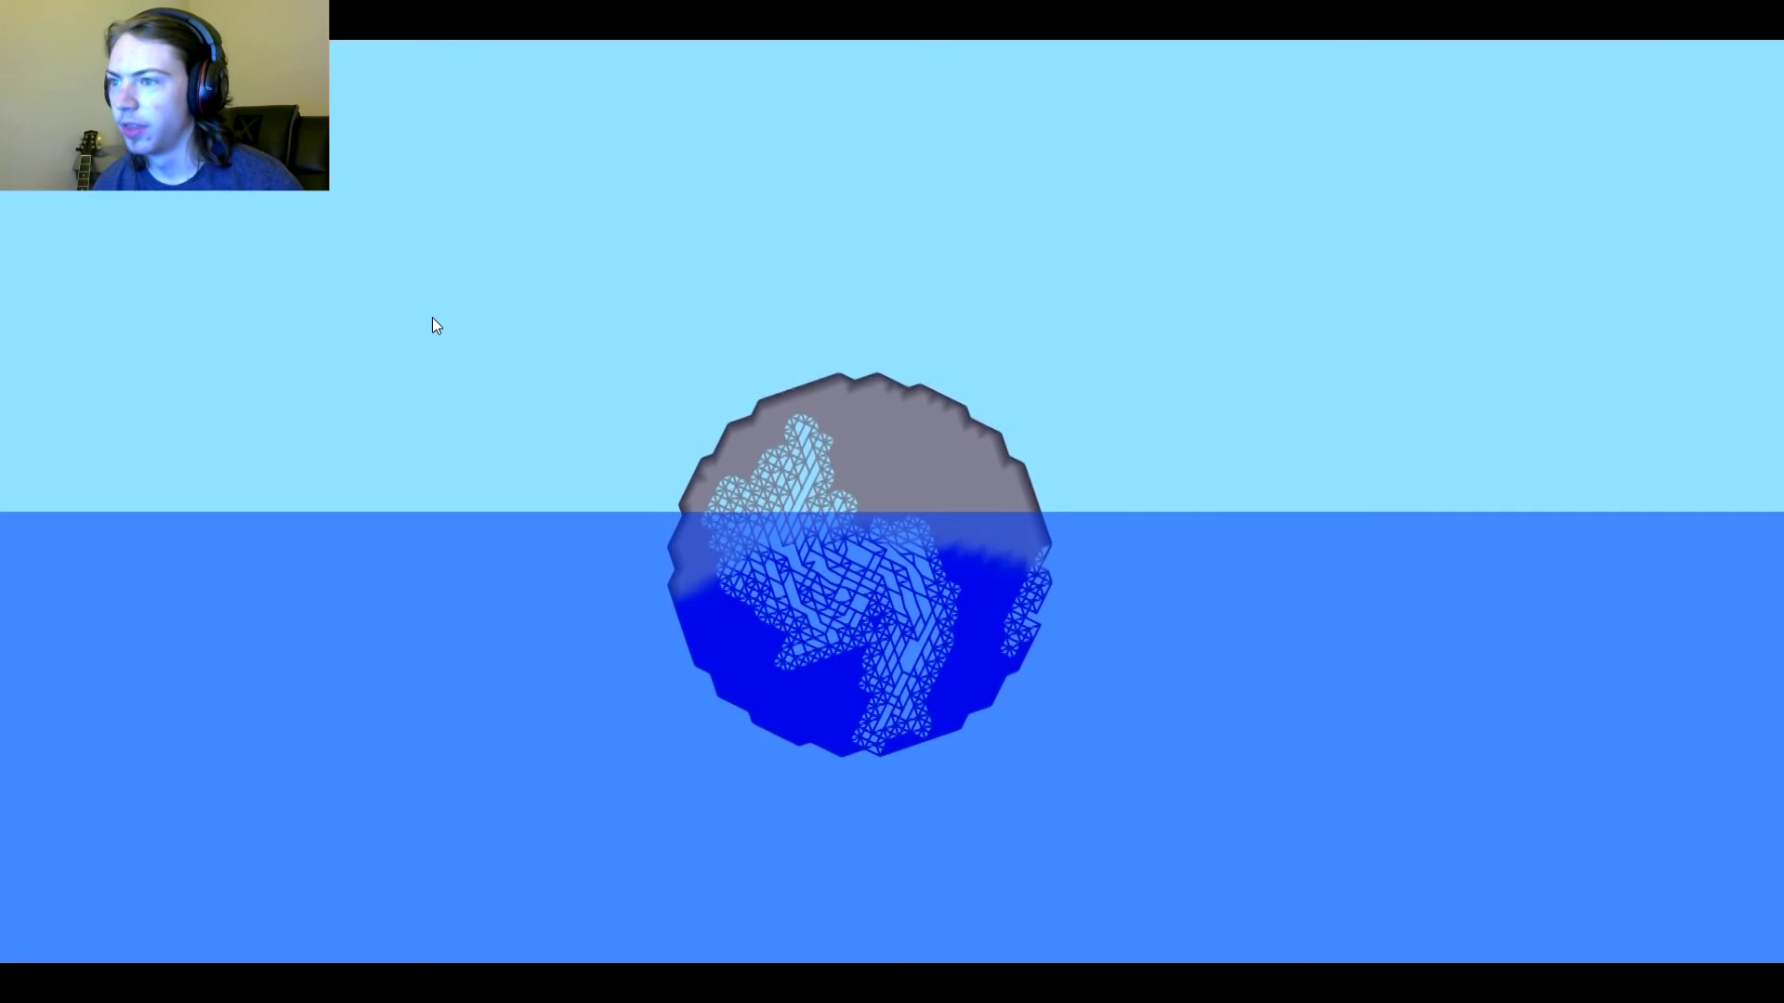
key(r)
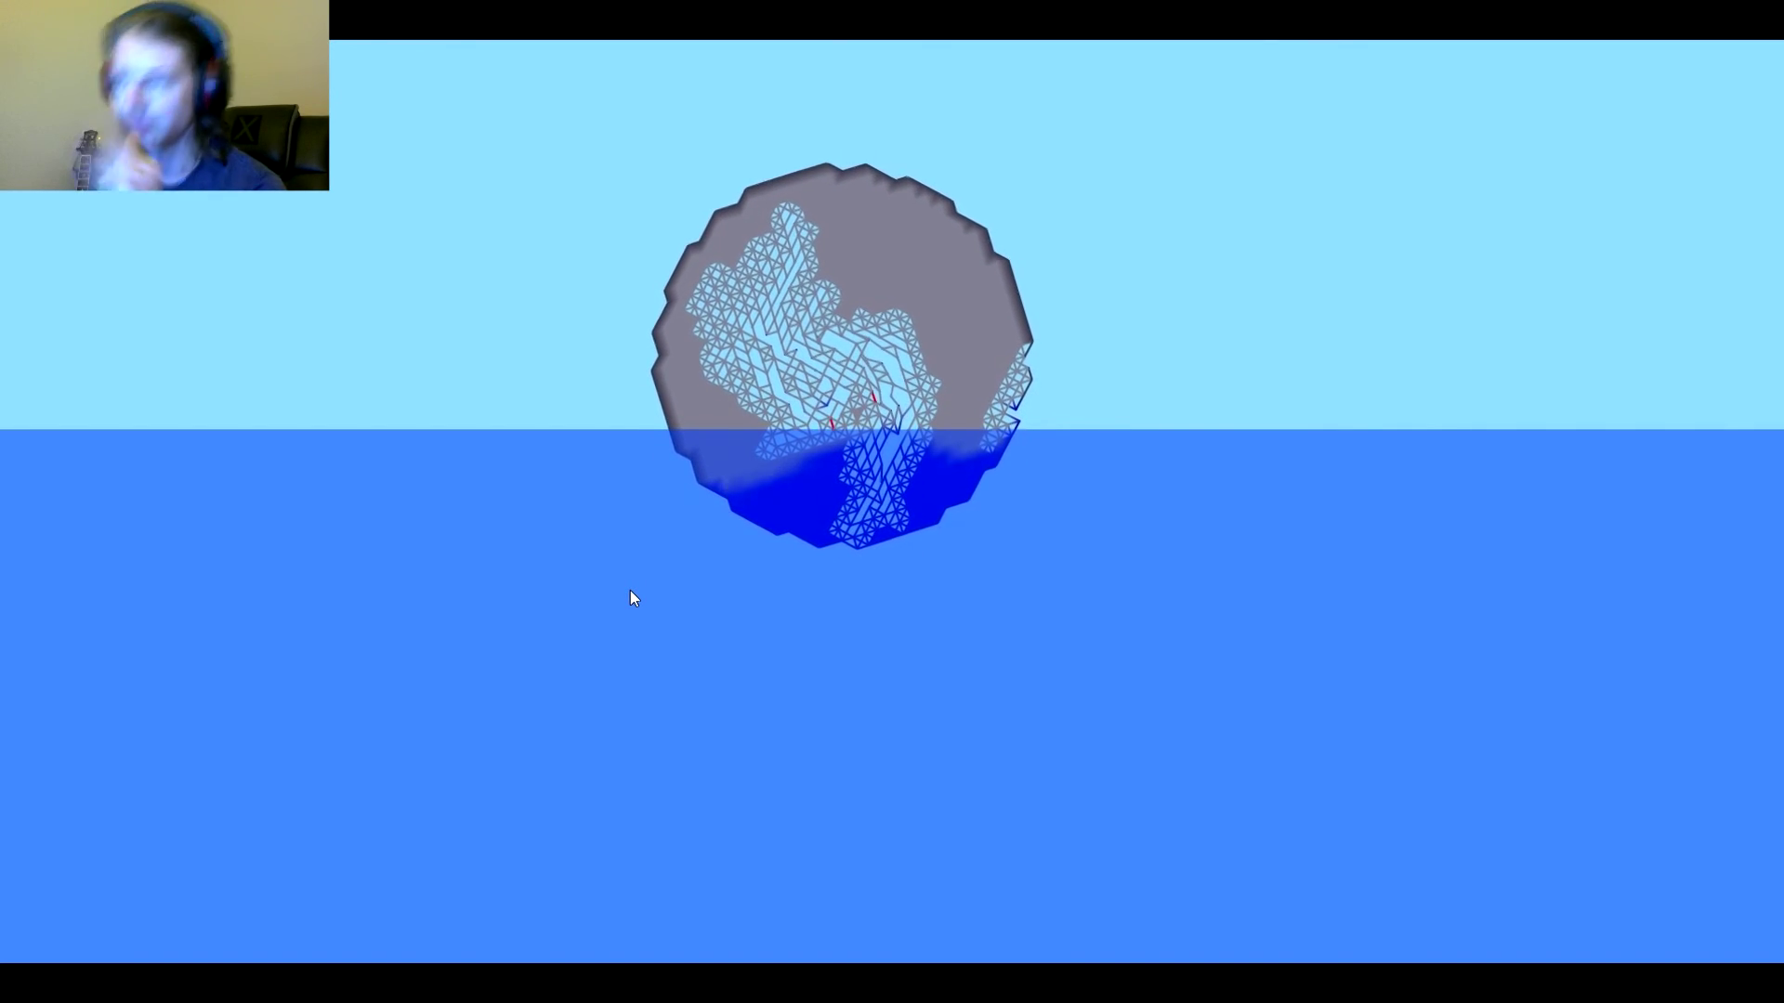
scroll(630, 598, down, 3)
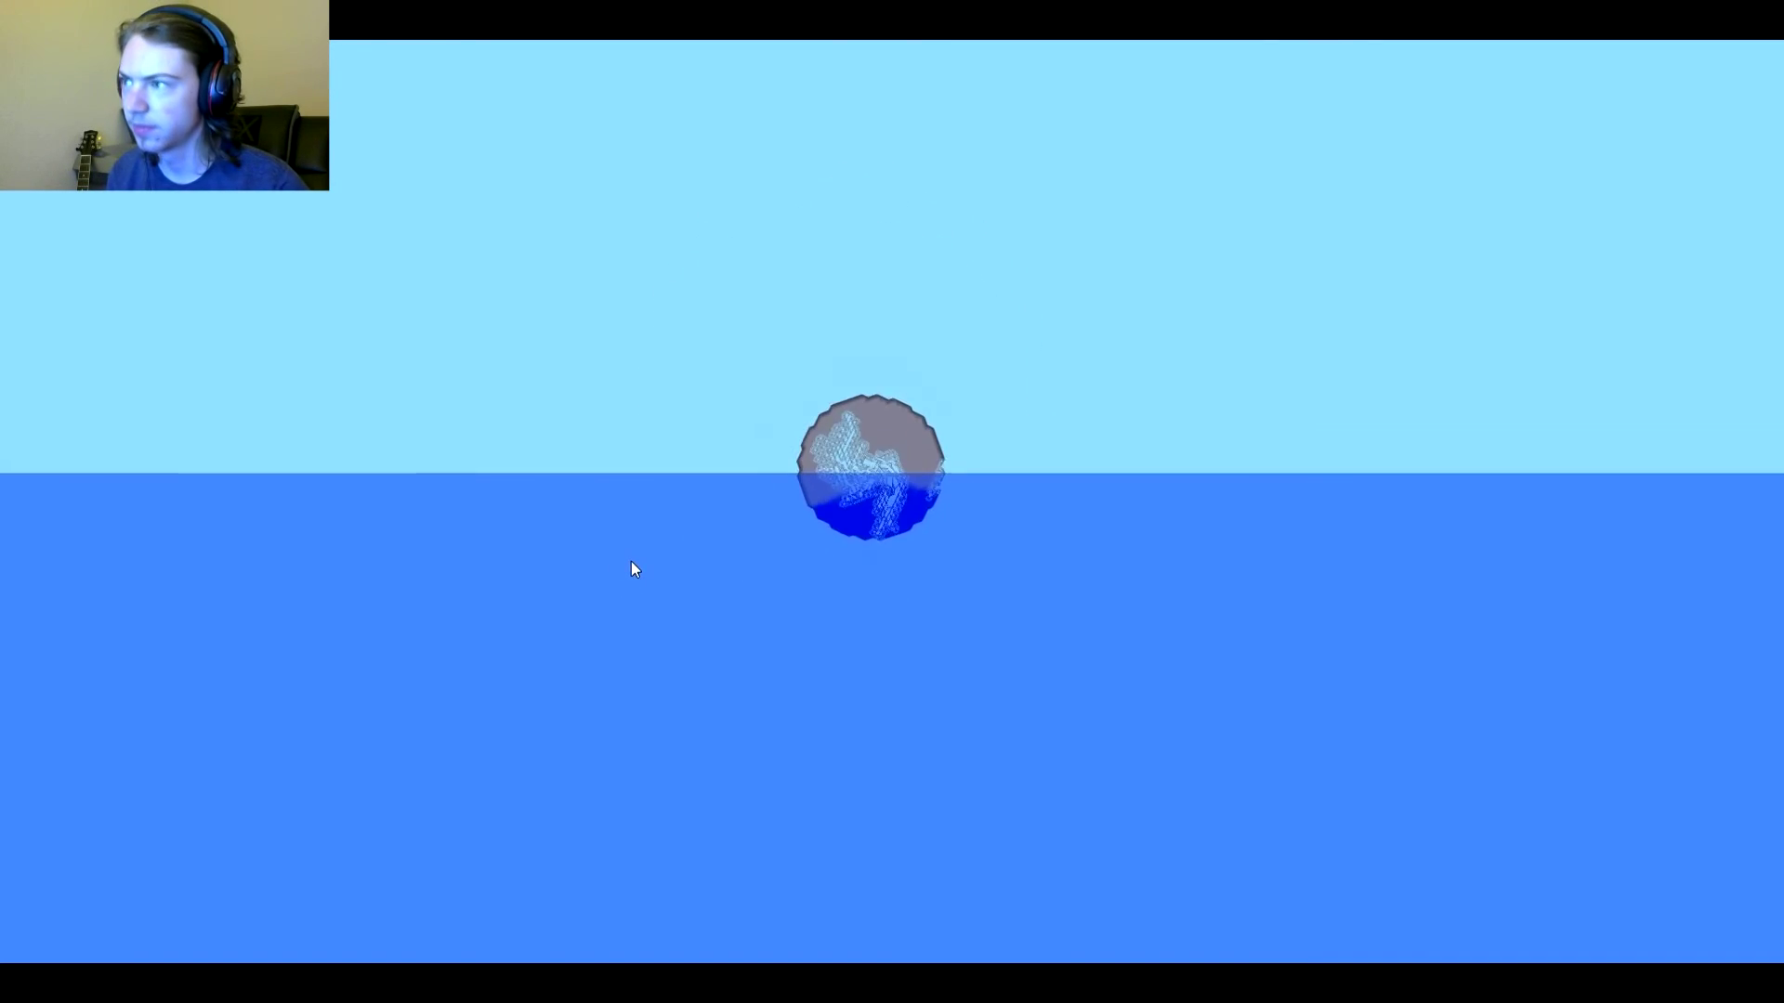
Step: Reload with R to bring back an undamaged white sphere
key(r)
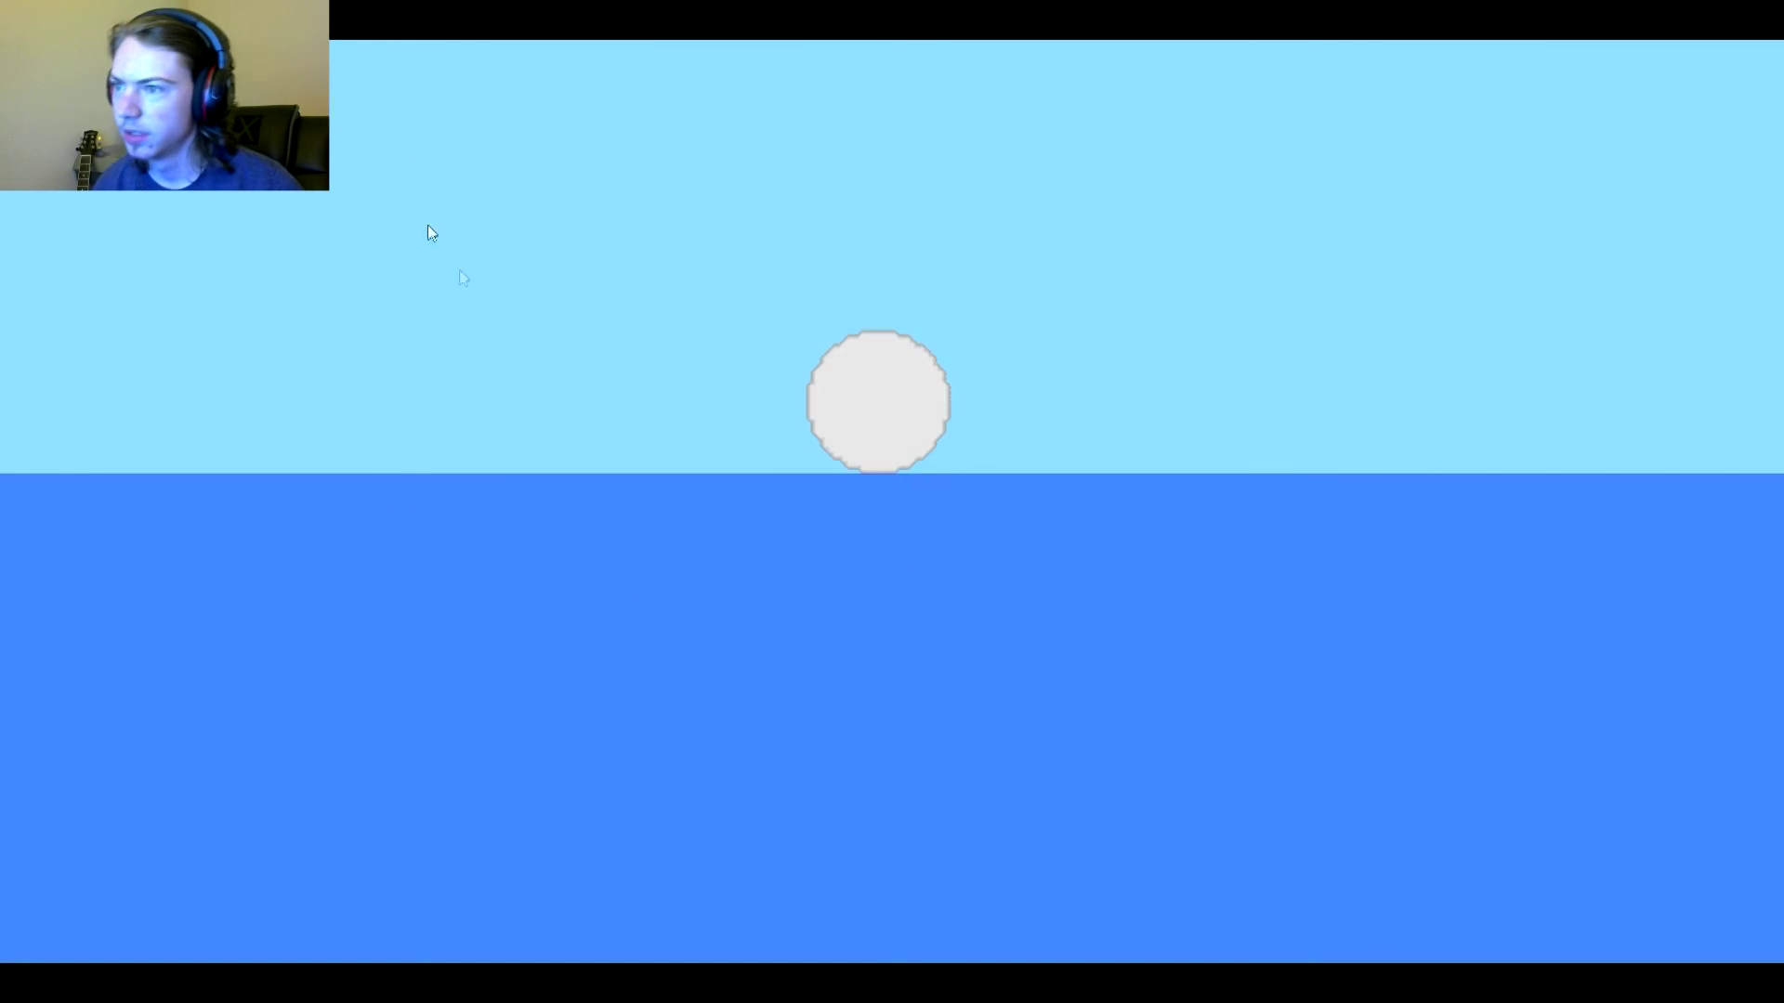
scroll(780, 522, up, 3)
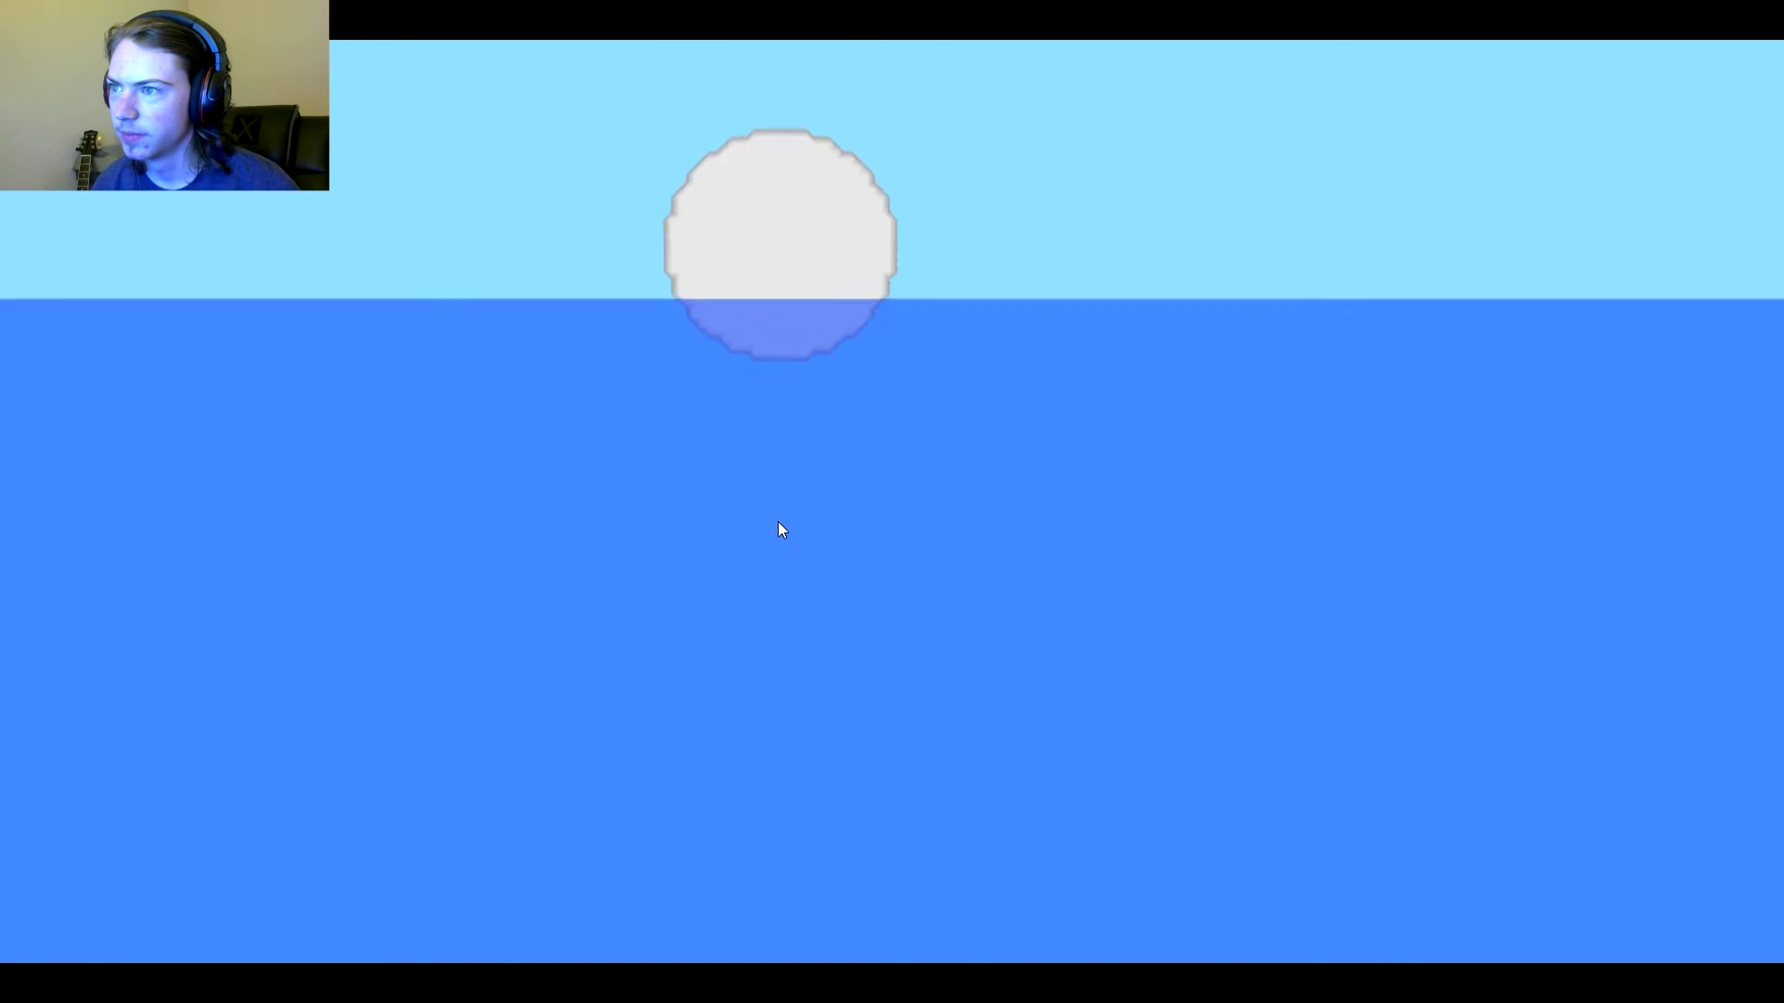
scroll(819, 592, down, 2)
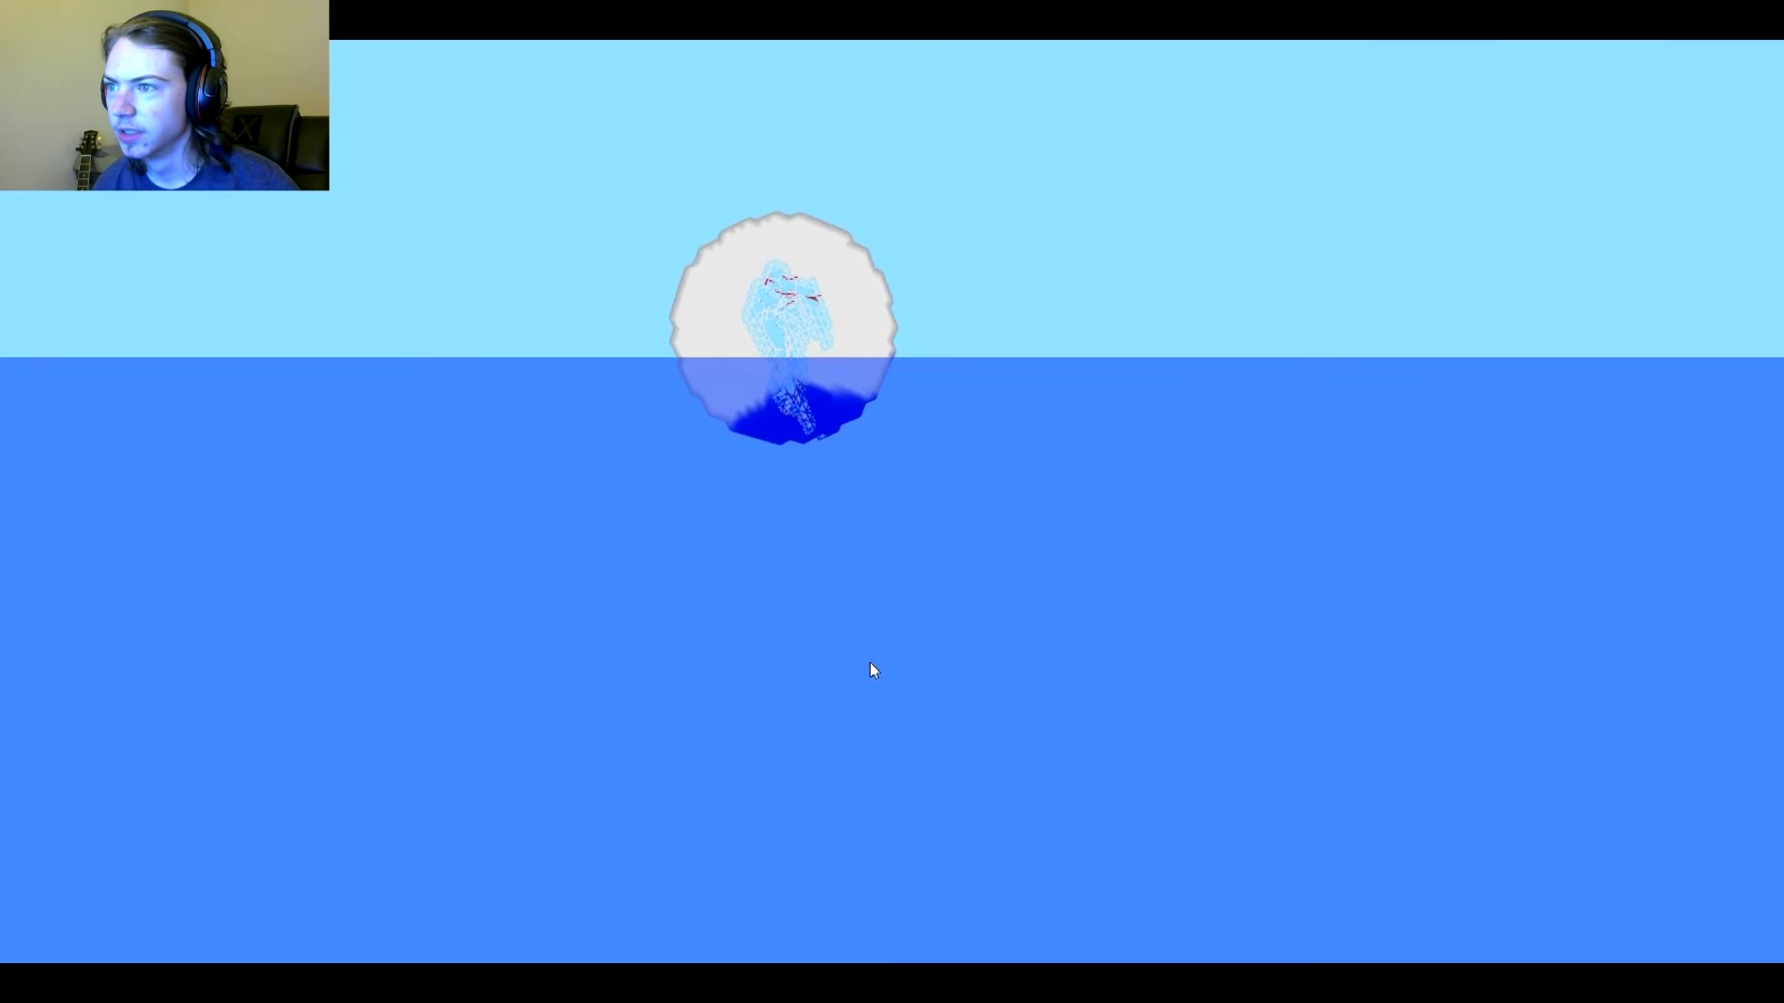
scroll(869, 662, up, 5)
scroll(948, 748, down, 5)
scroll(947, 736, down, 3)
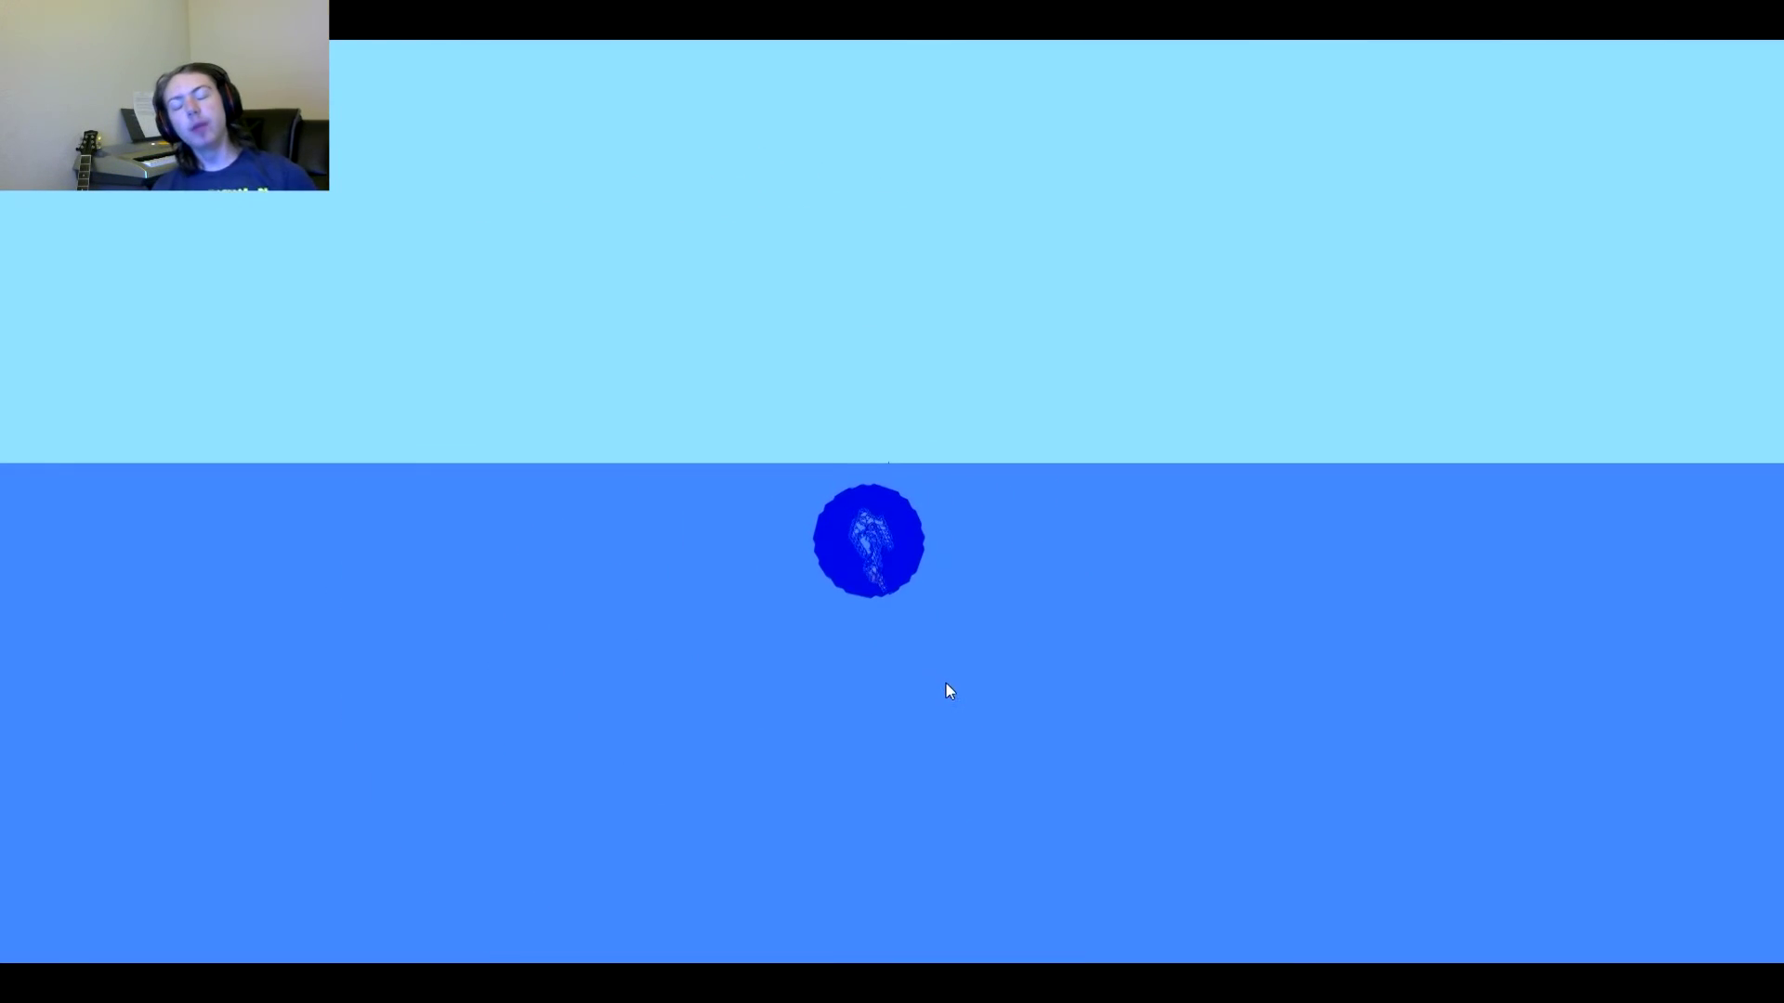